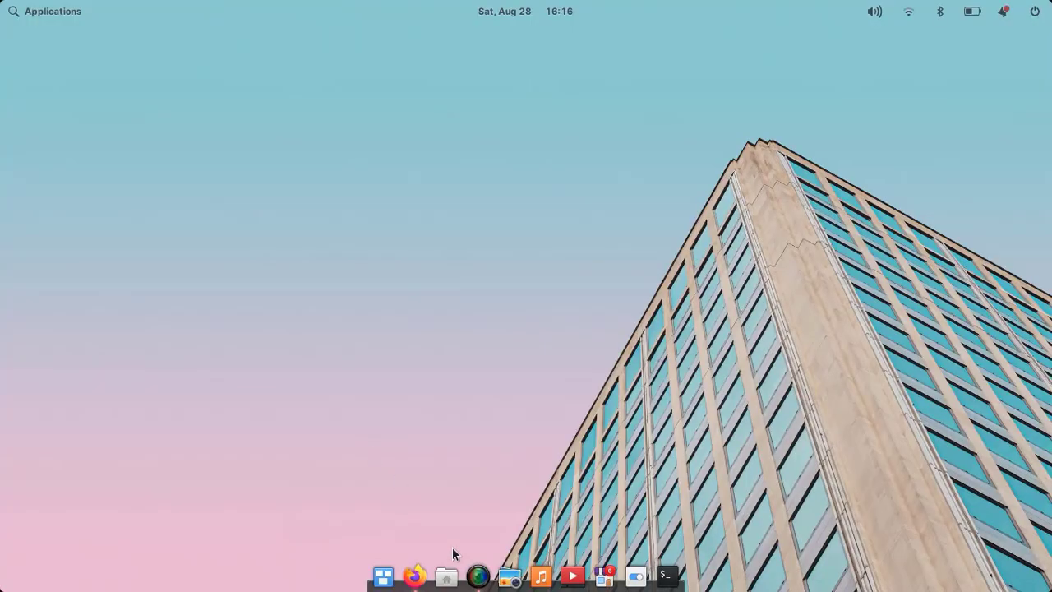
Show the SimpleScreenRecorder window, then hide it again while recording continues
click(477, 576)
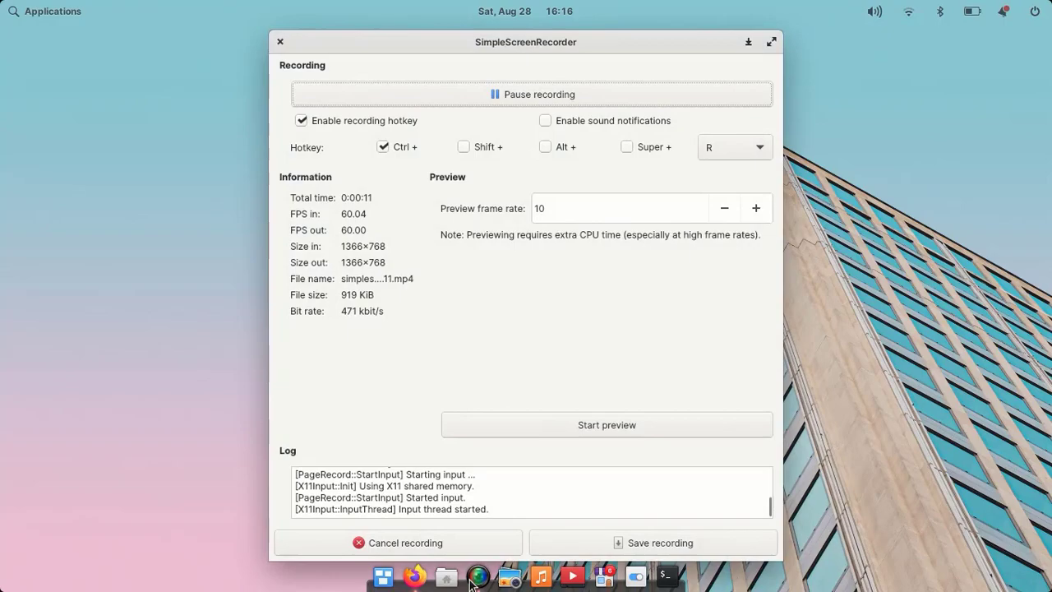
click(472, 580)
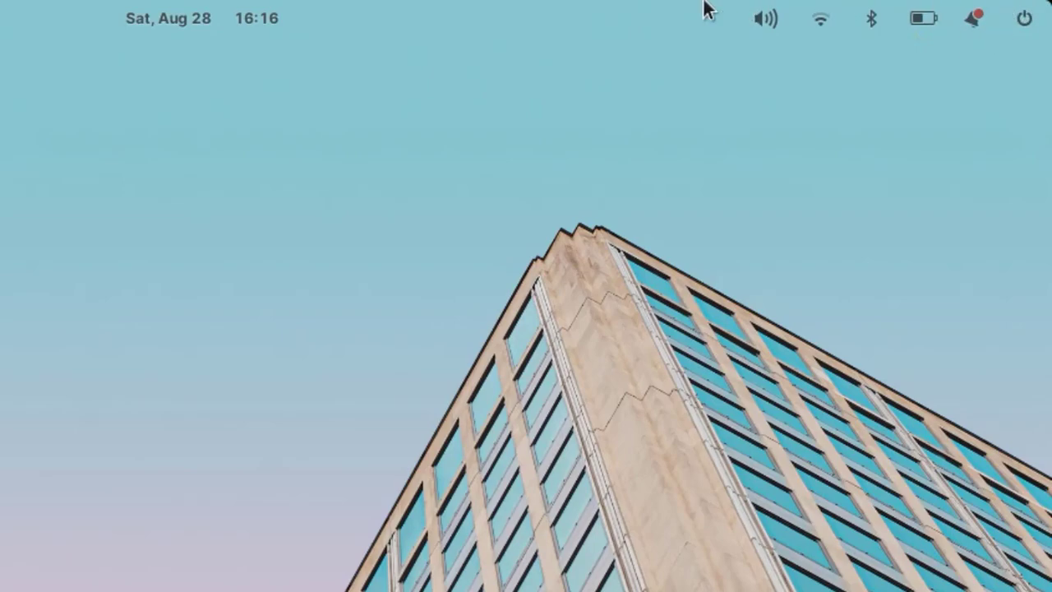
Launch Zoom from Applications, minimize its window, and bring up the repository page in Firefox
click(52, 11)
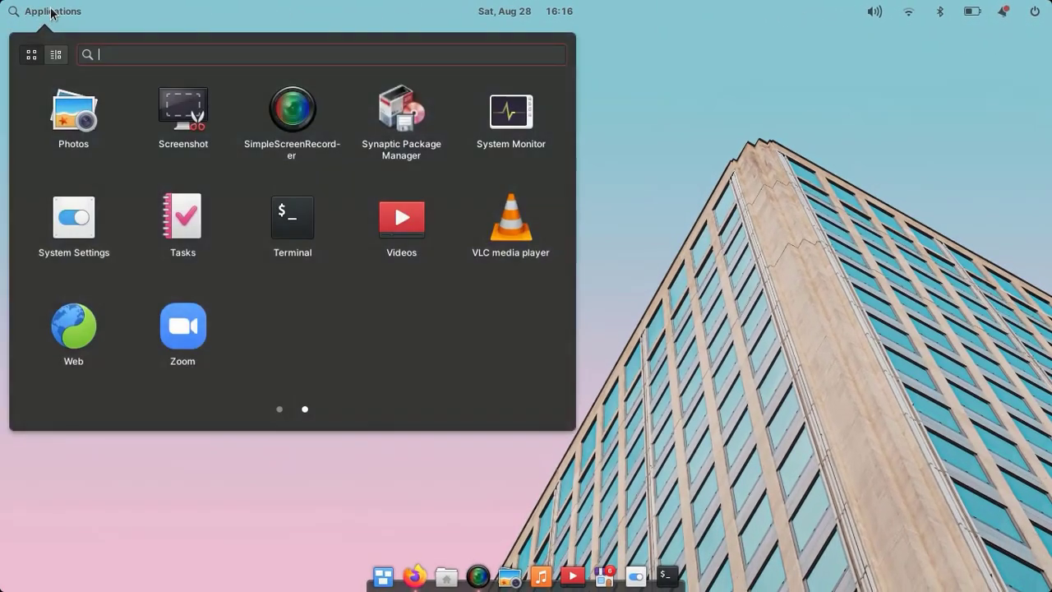
click(189, 340)
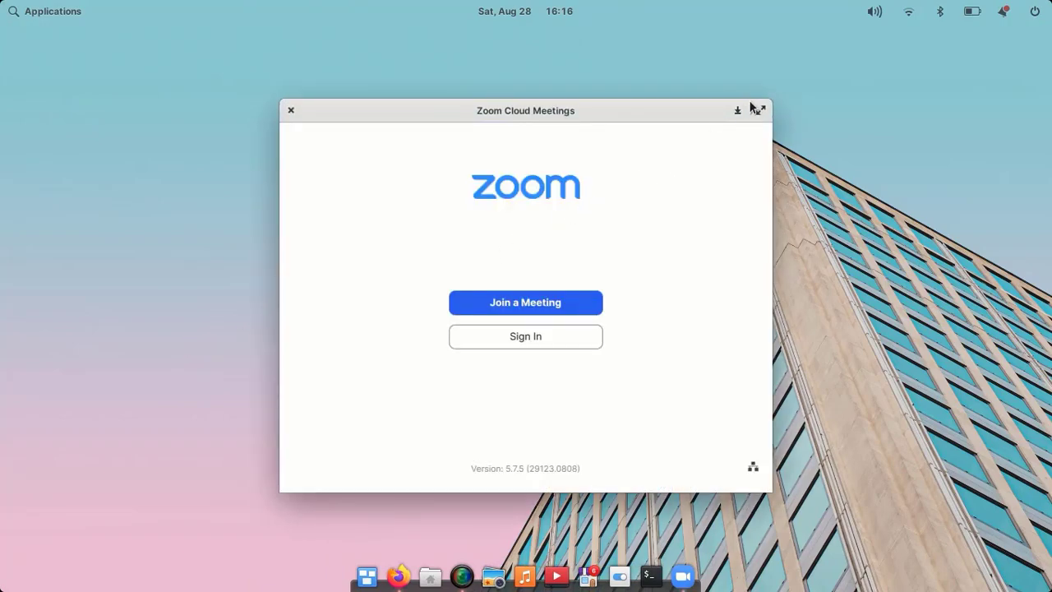
click(737, 111)
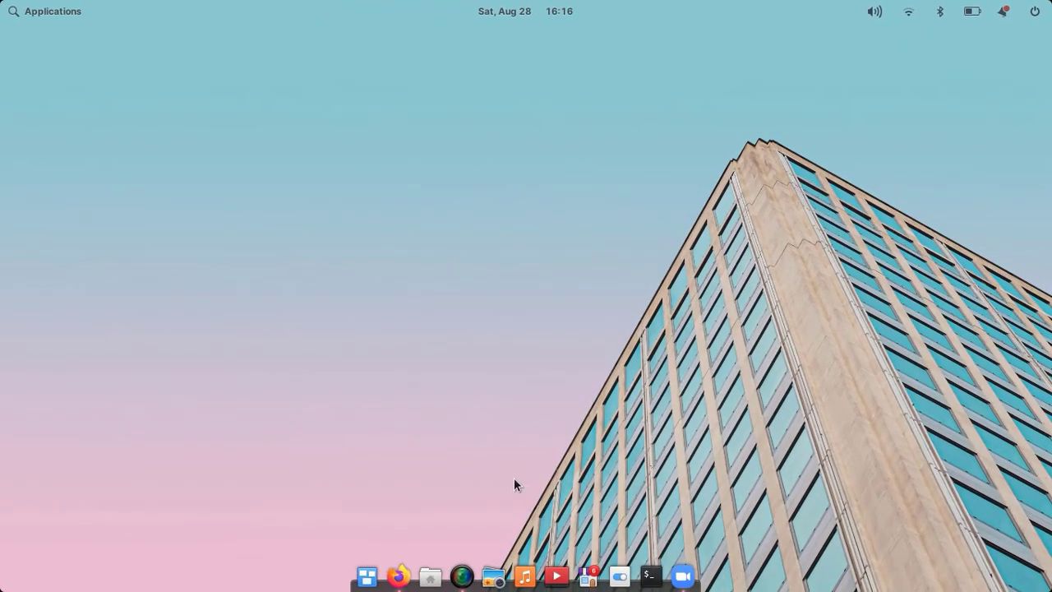
click(395, 580)
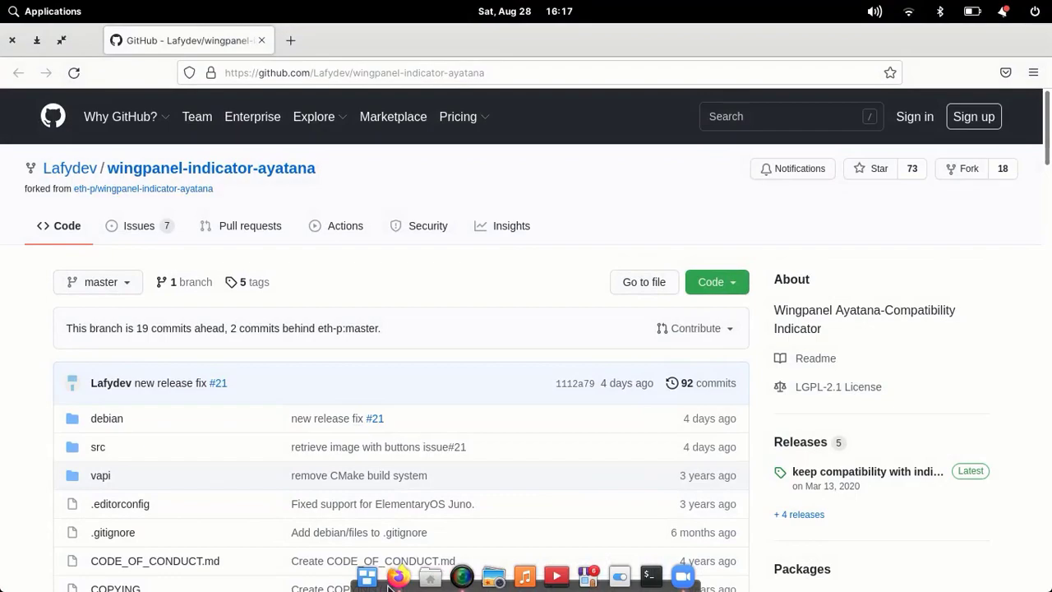
Copy the README's apt-get line for libglib2.0-dev, libgranite-dev and libindicator3-dev, then open Terminal
scroll(209, 494, down, 10)
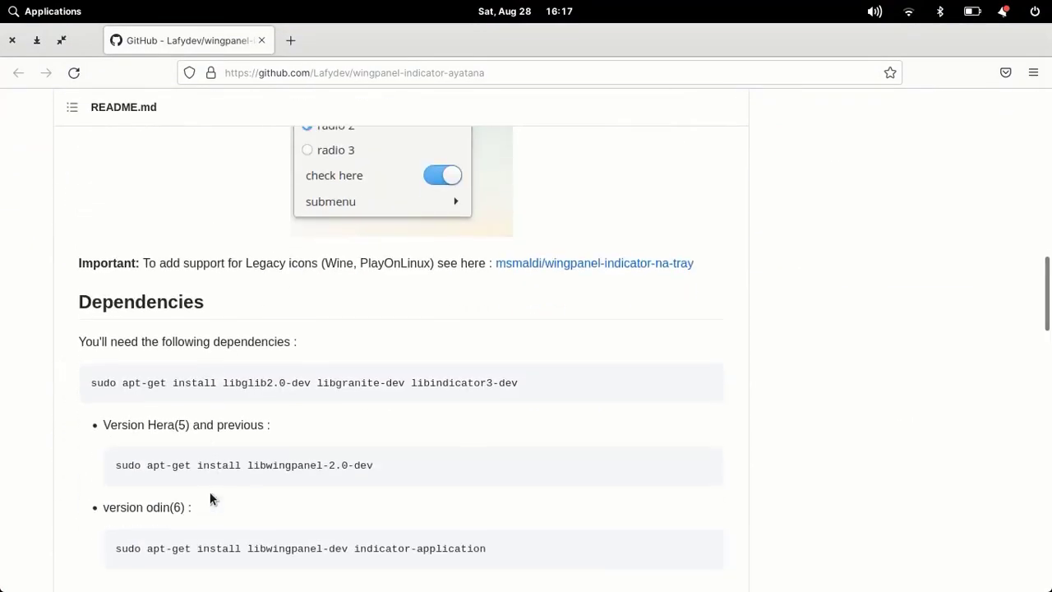
scroll(210, 493, up, 2)
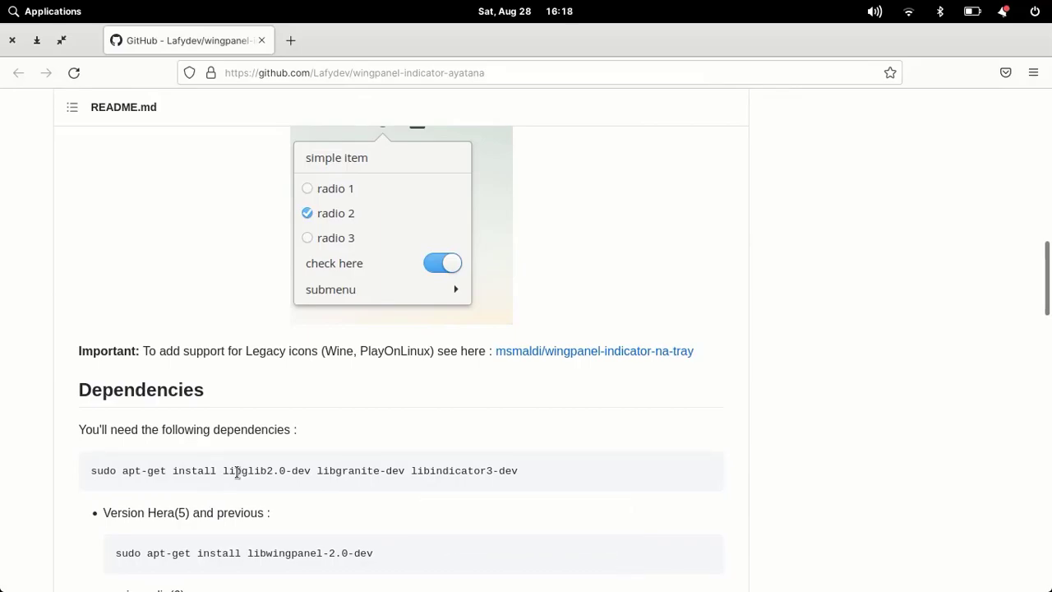
triple_click(237, 471)
key(cmd+c)
right_click(237, 475)
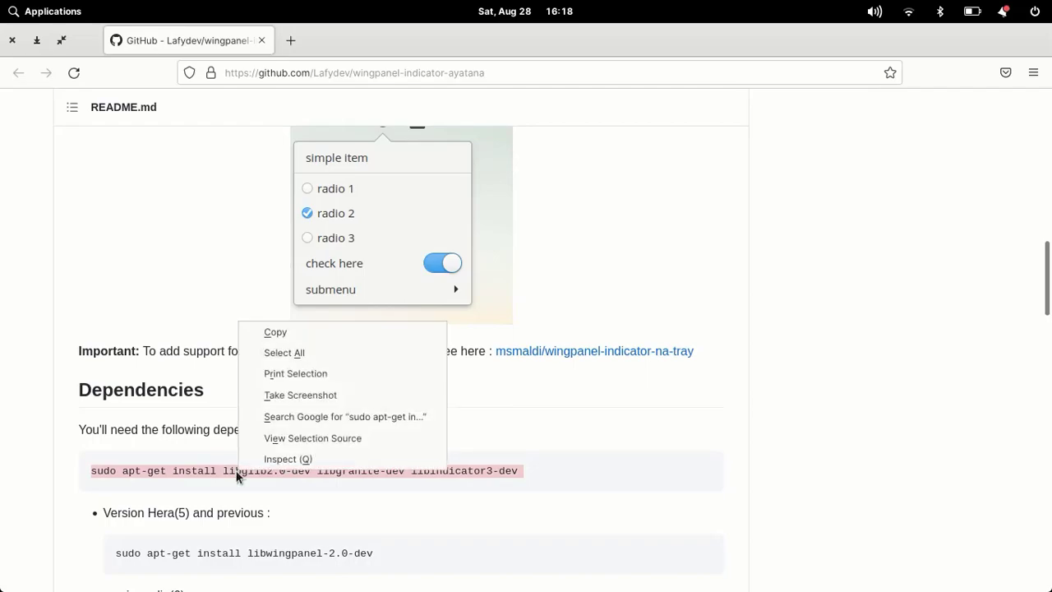
click(342, 333)
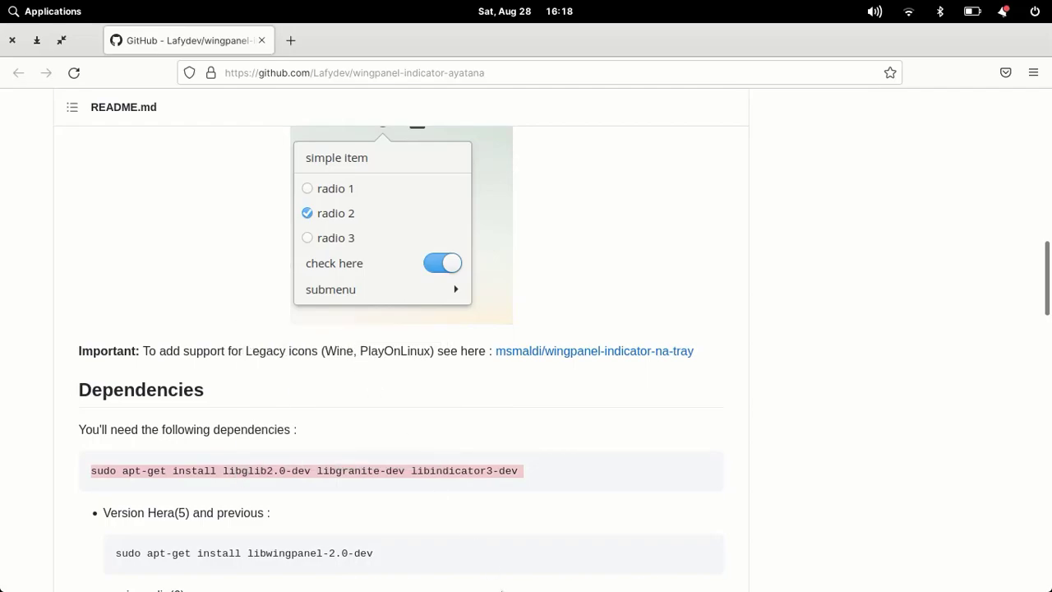
mouse_move(501, 587)
click(649, 576)
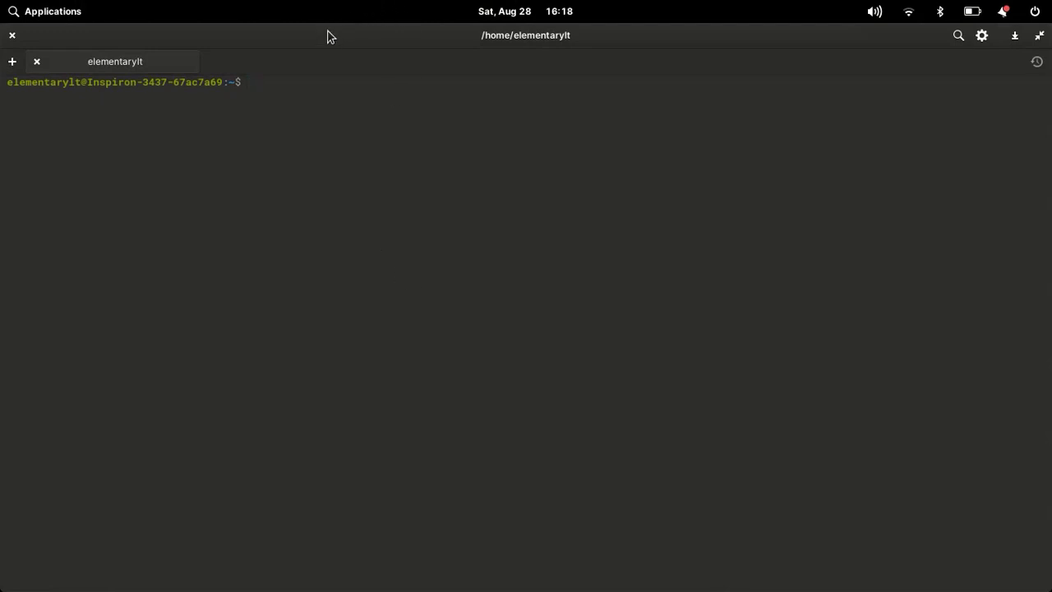
Paste and run the apt-get install for the three dev packages, entering the sudo password
drag(327, 36, 375, 104)
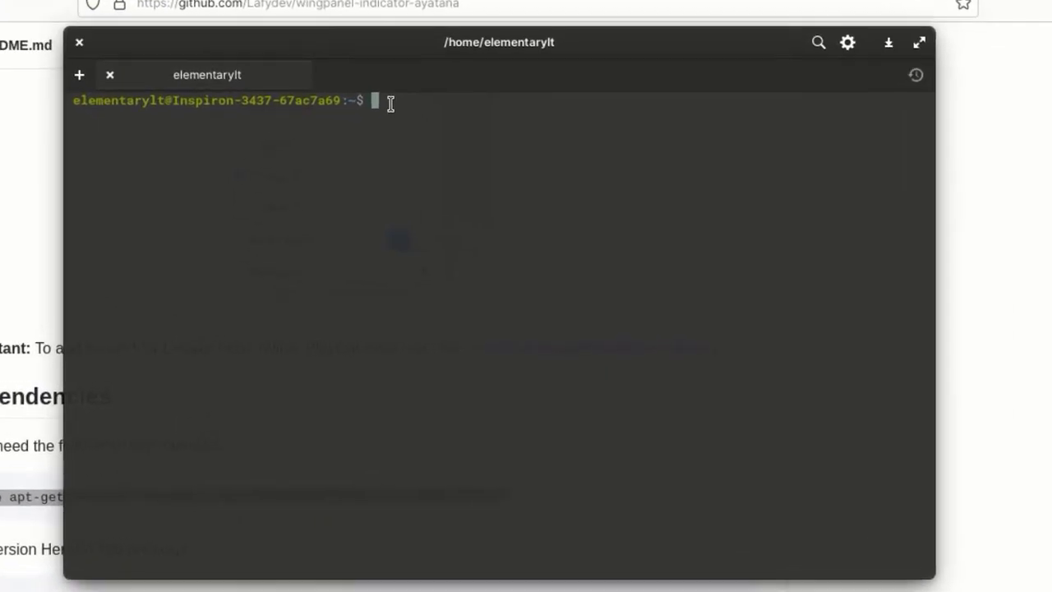
right_click(391, 103)
click(442, 223)
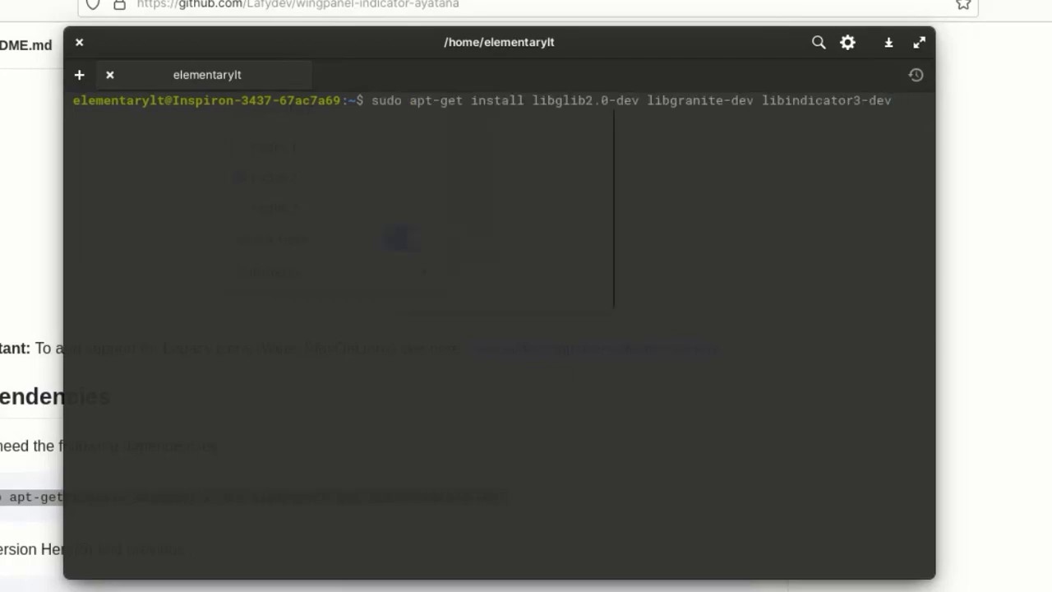
key(Return)
text(****)
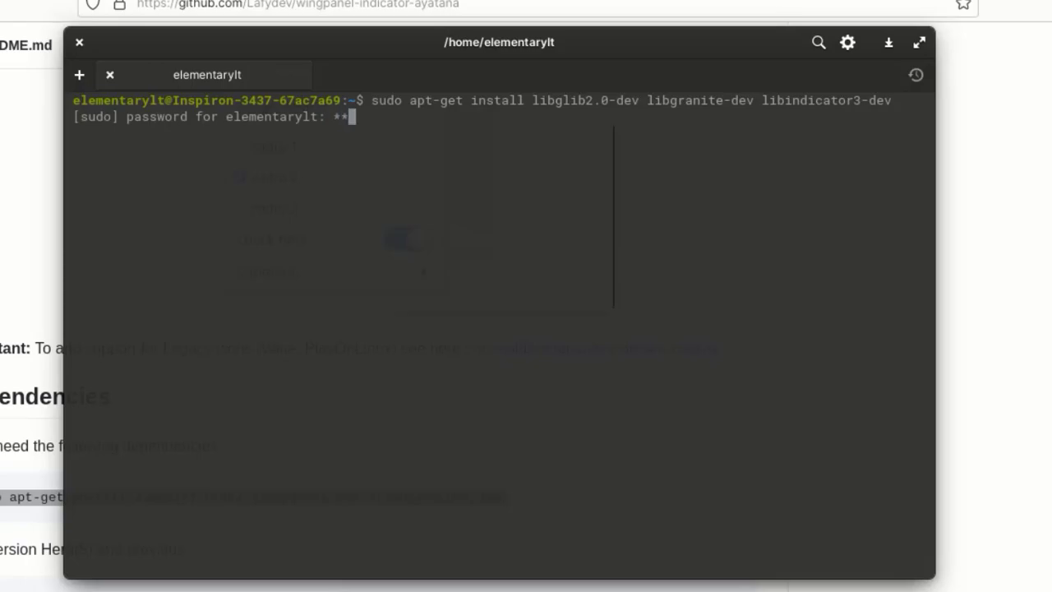
text(**)
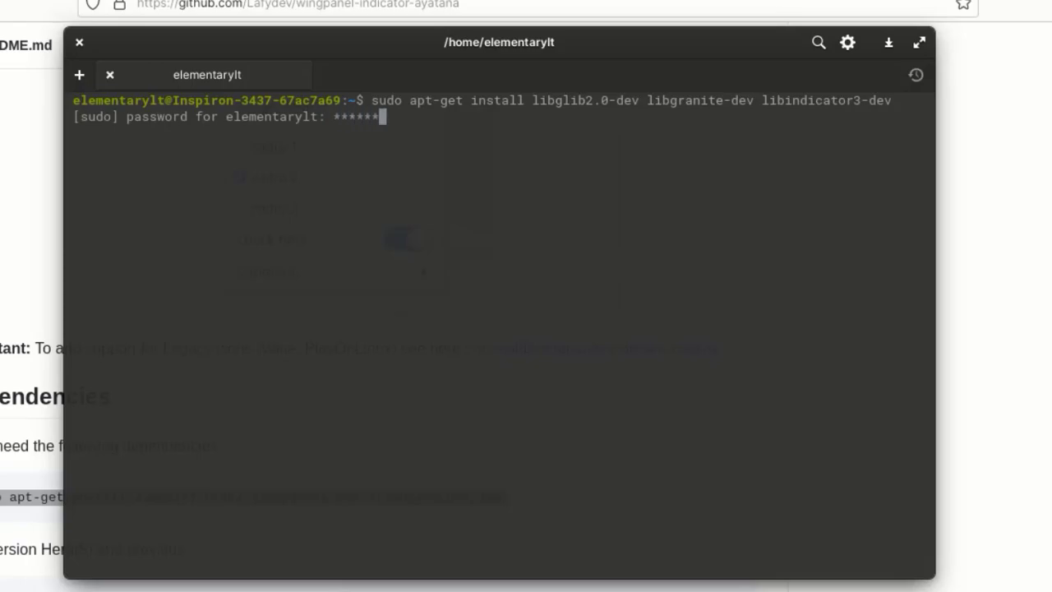
key(Return)
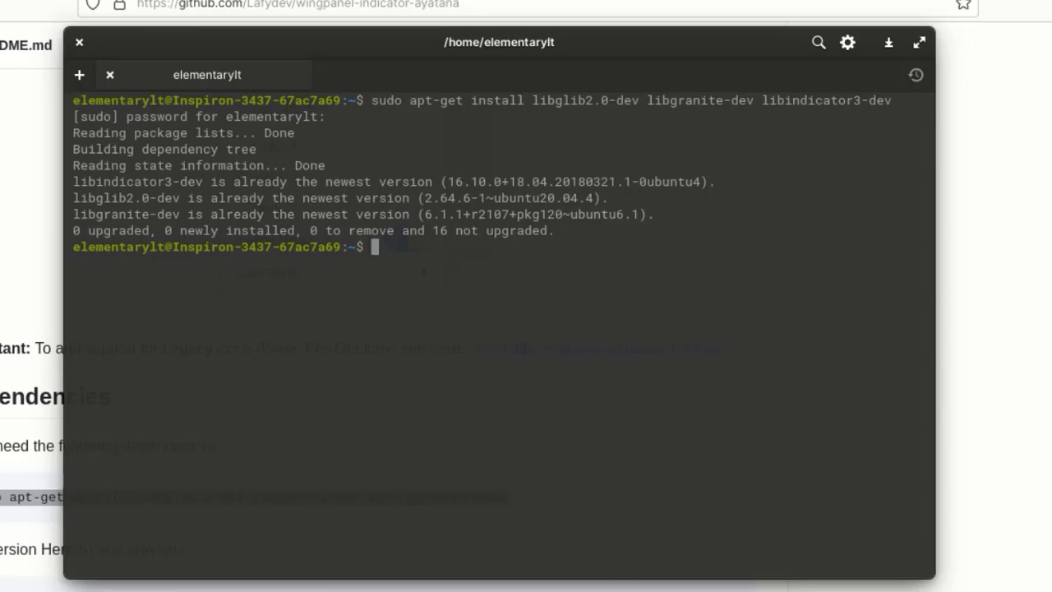
Copy the README's odin(6) command installing libwingpanel-dev and indicator-application
key(alt+Tab)
scroll(132, 267, down, 8)
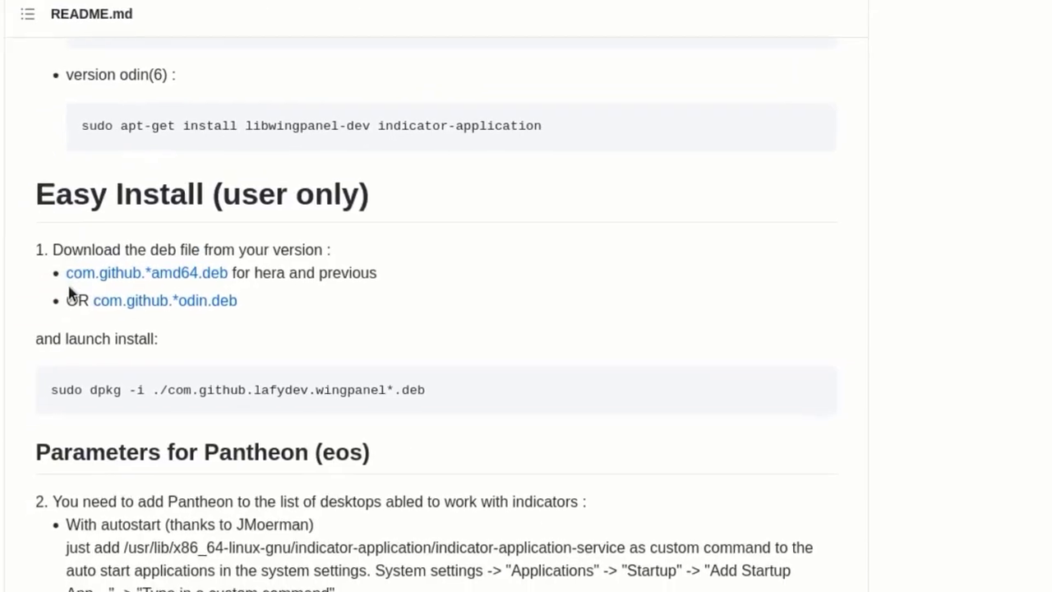
scroll(131, 267, up, 2)
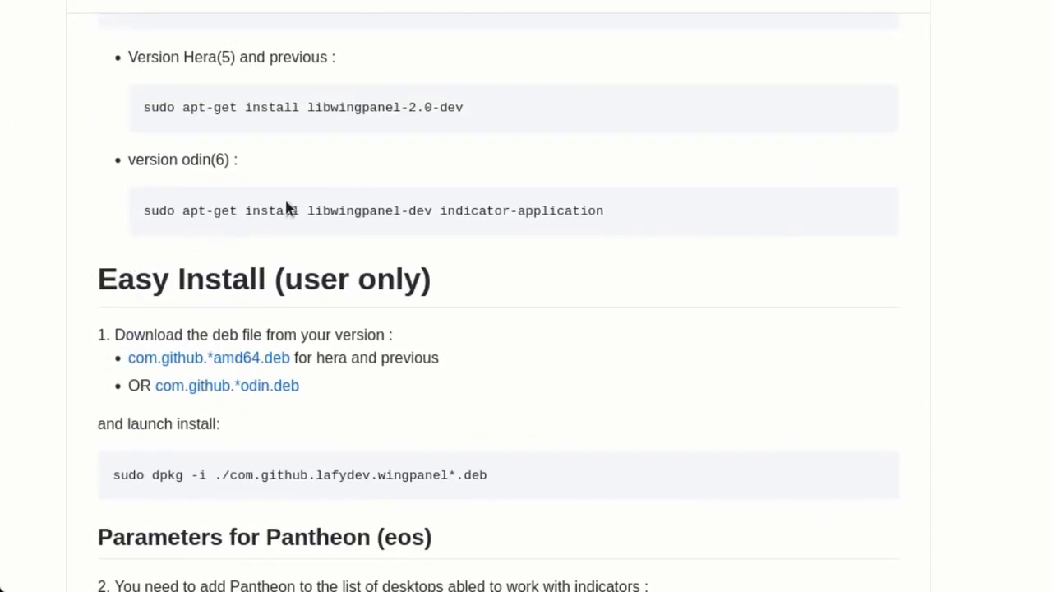
triple_click(263, 207)
right_click(263, 209)
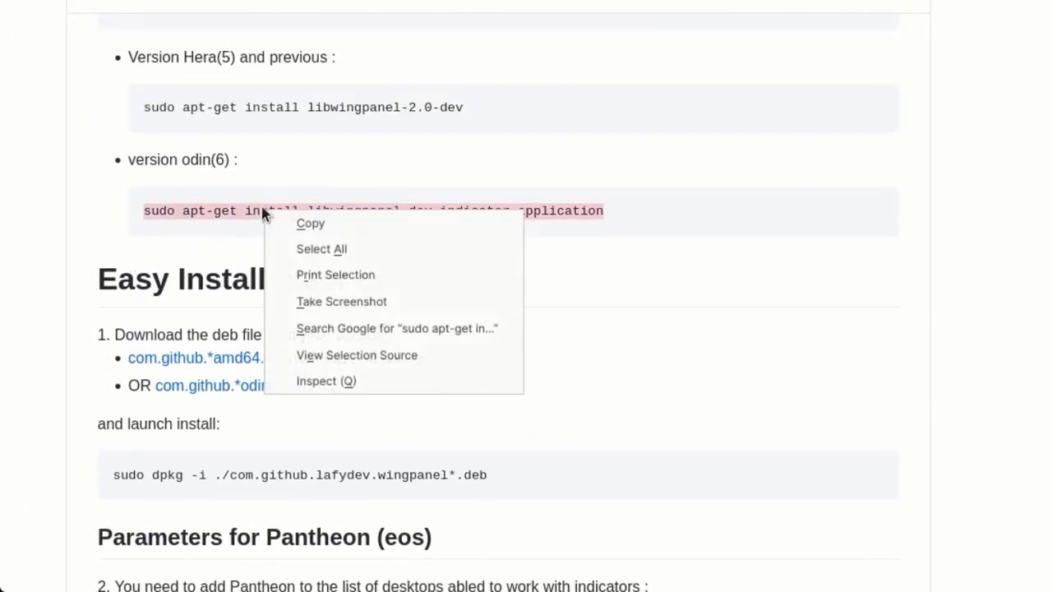
click(310, 224)
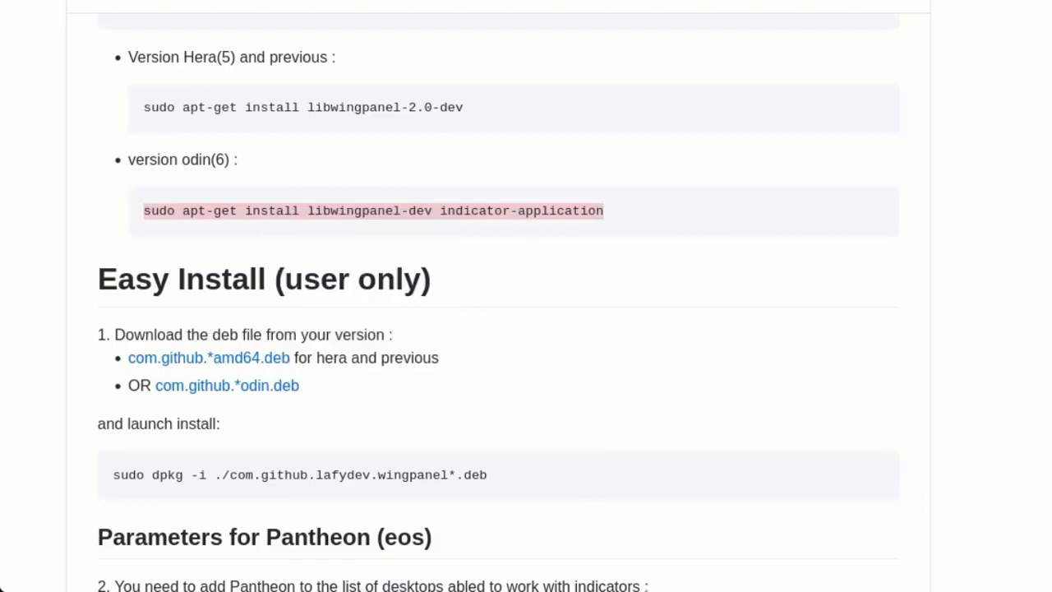
Paste and run apt-get install libwingpanel-dev indicator-application in the terminal, then return to the README
mouse_move(727, 566)
click(809, 571)
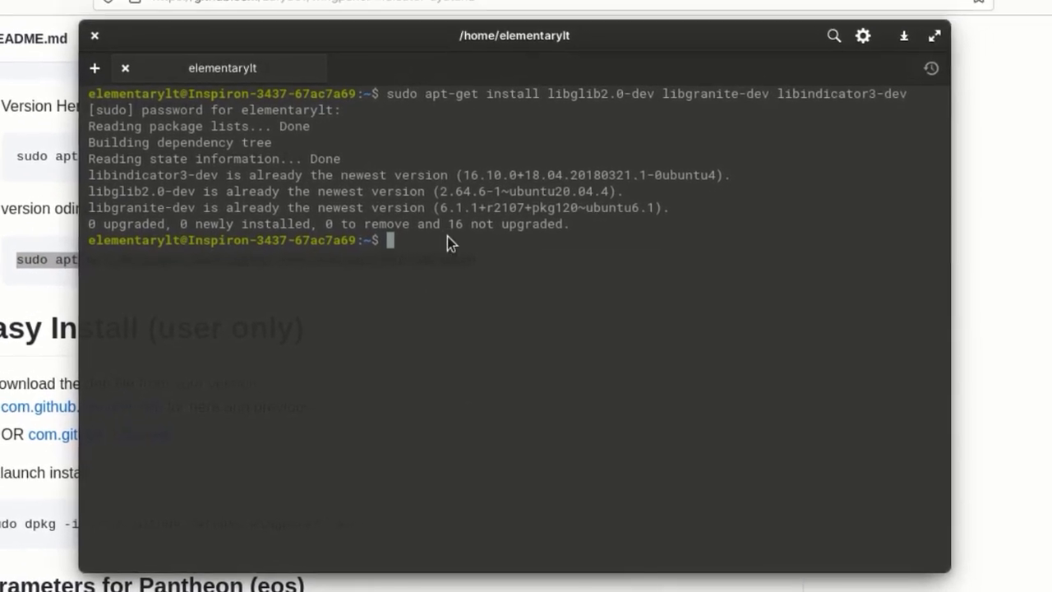
right_click(573, 186)
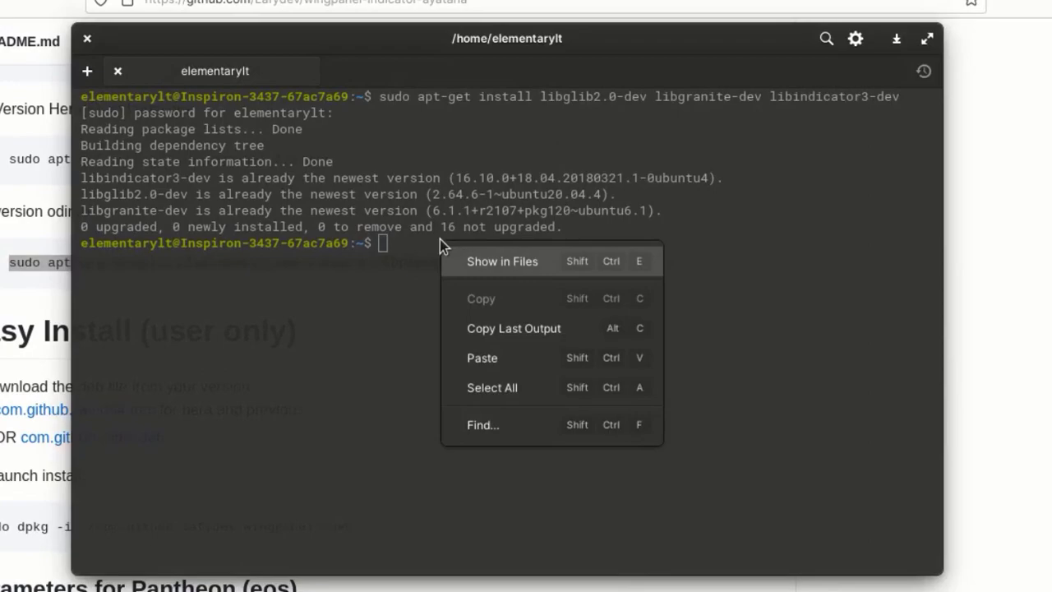
click(499, 357)
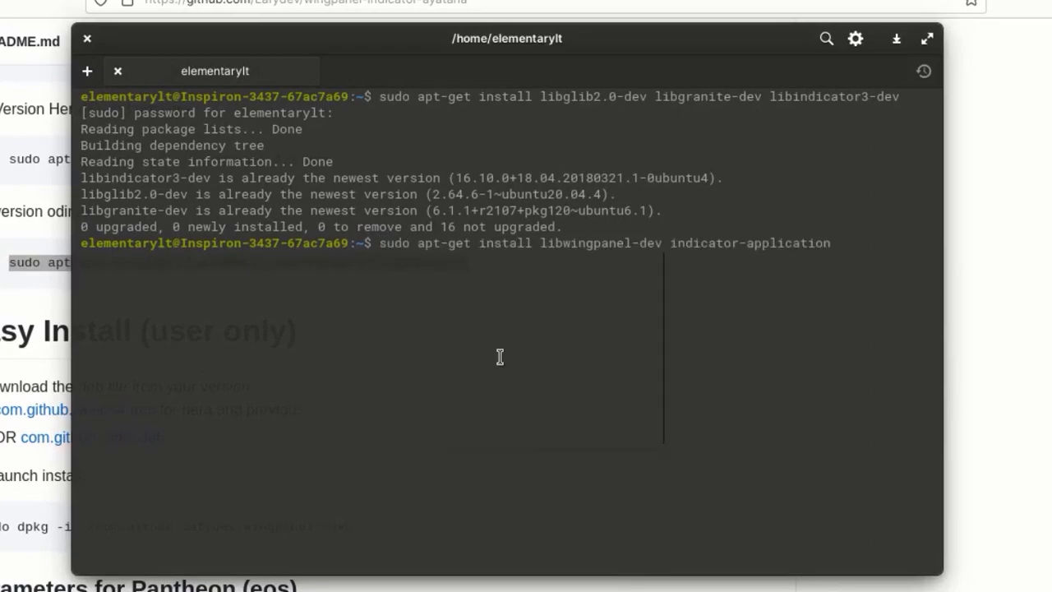
key(Return)
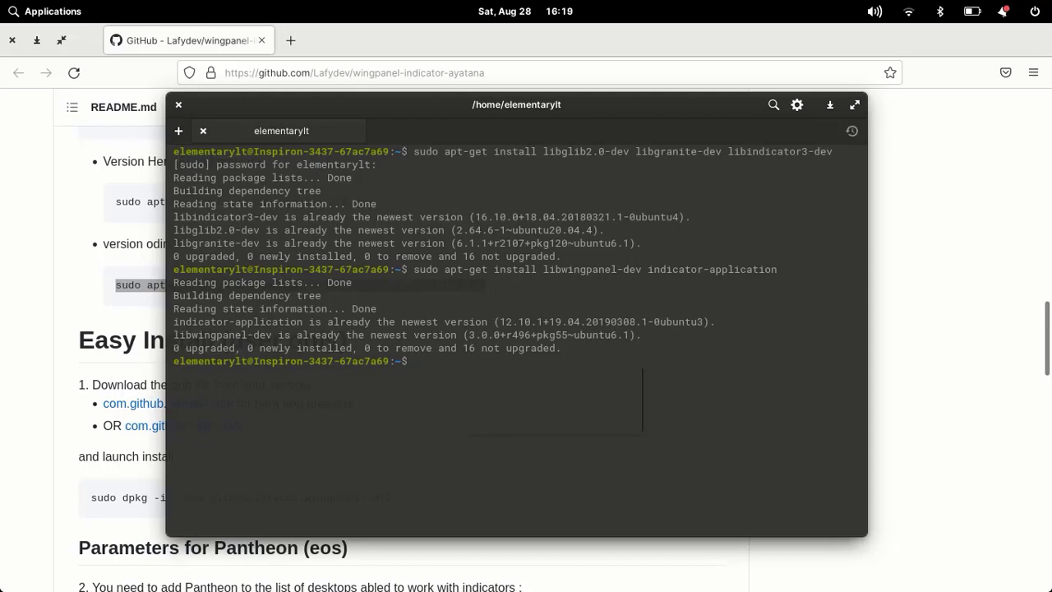
click(37, 352)
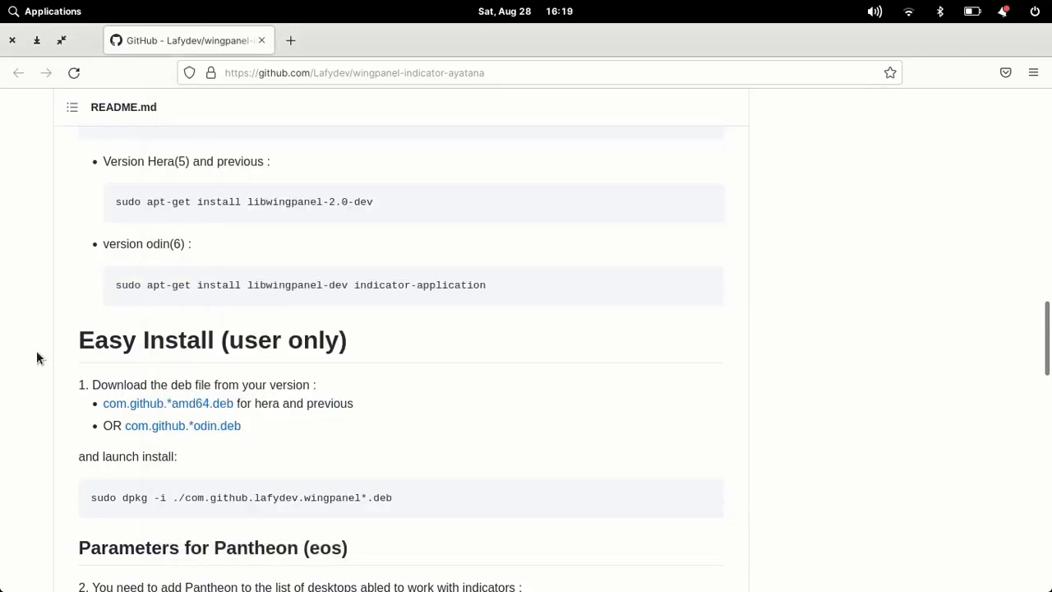
Download and save com.github.lafydev.wingpanel-indicator-ayatana_2.0.8_odin.deb from GitHub
click(187, 426)
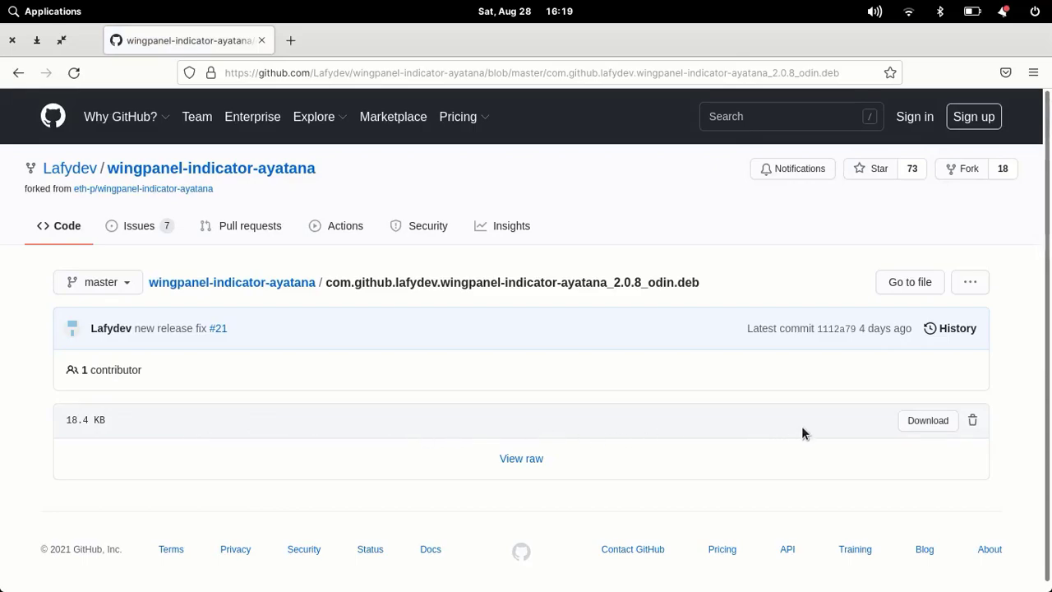
click(929, 424)
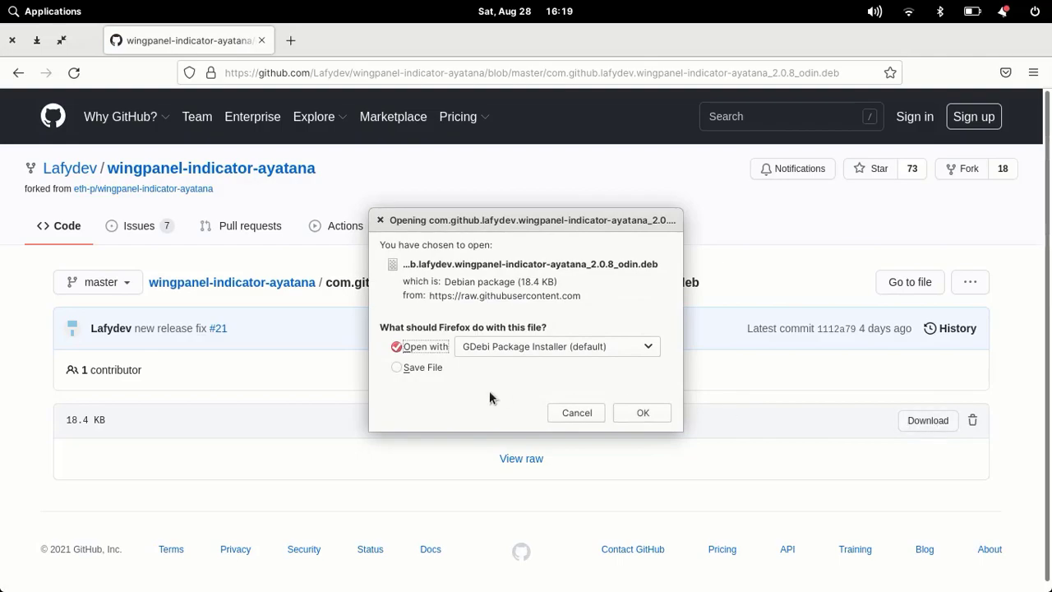
click(409, 370)
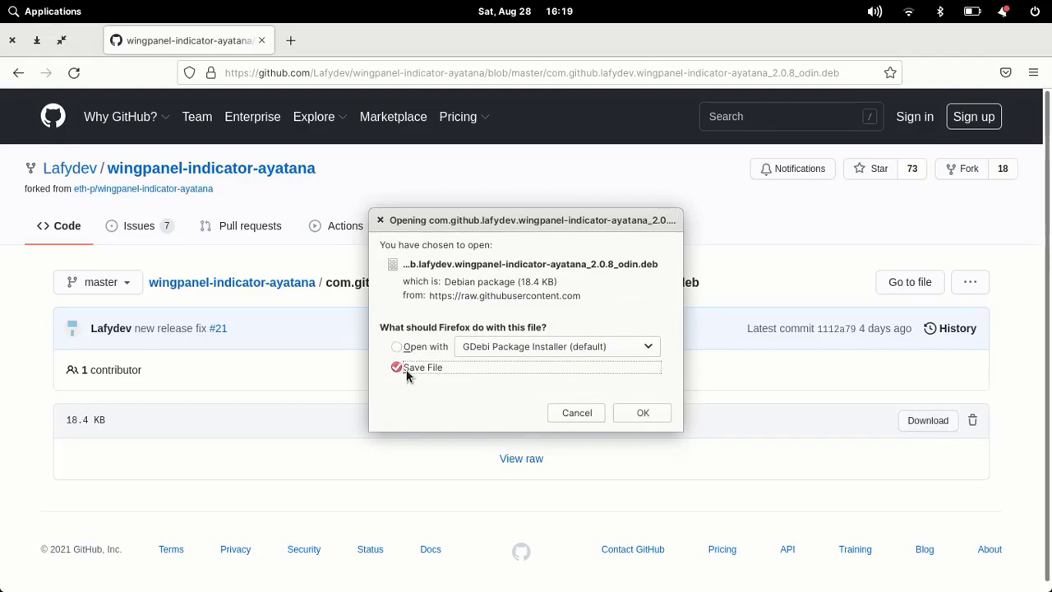
click(644, 411)
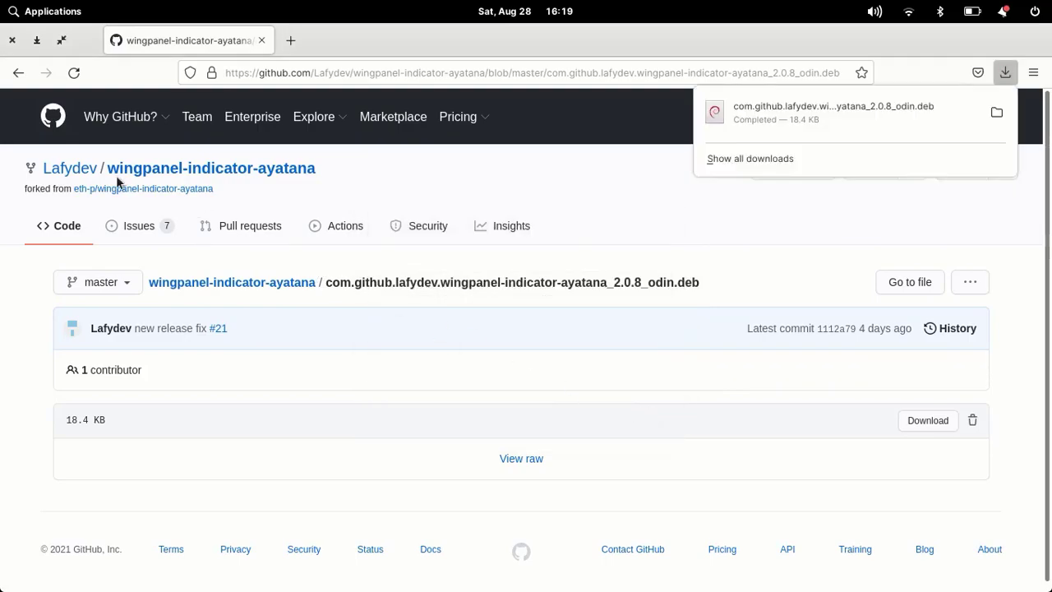
Open the folder holding the downloaded .deb from Firefox's downloads list
key(alt+Left)
click(1003, 74)
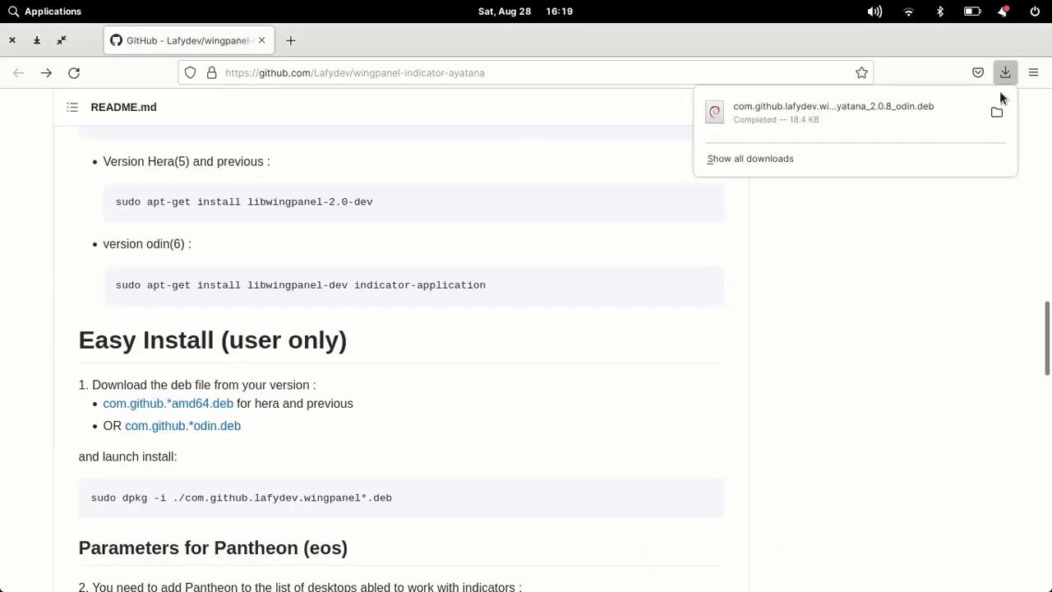
click(998, 114)
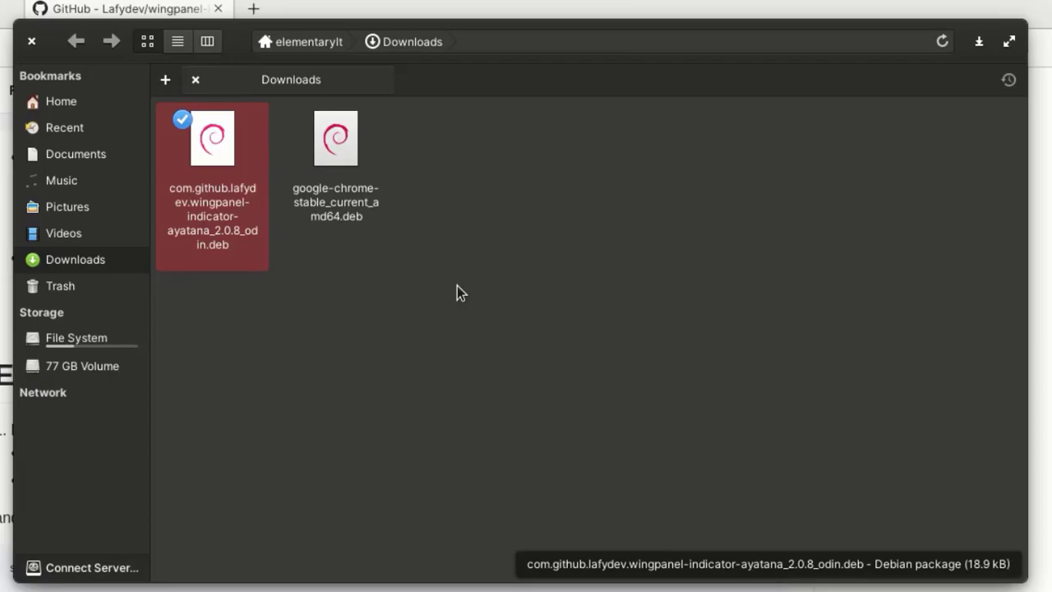
Open a terminal in the Downloads folder and move it aside
right_click(607, 232)
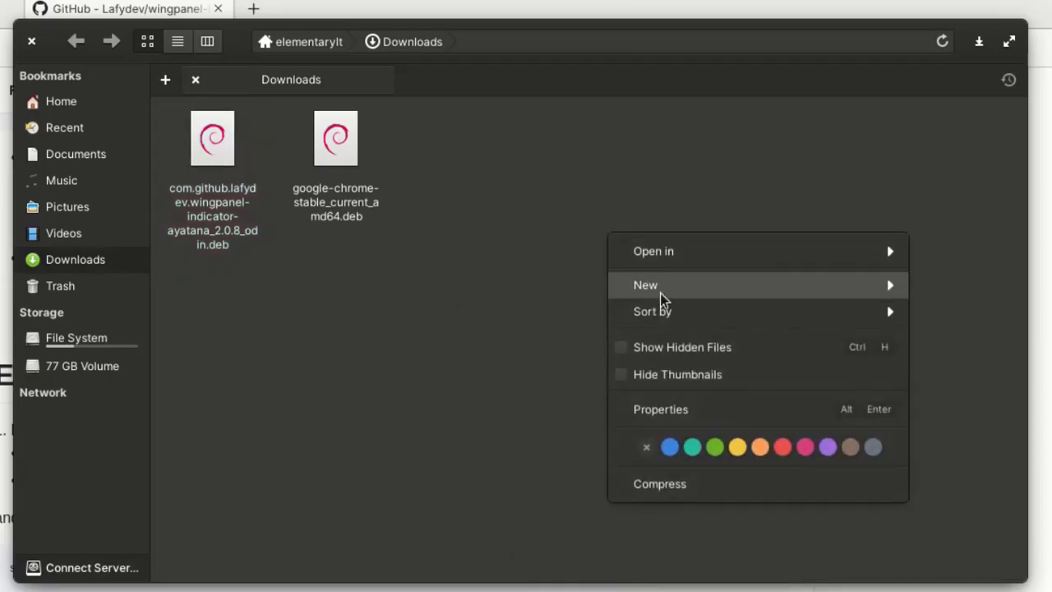
mouse_move(793, 259)
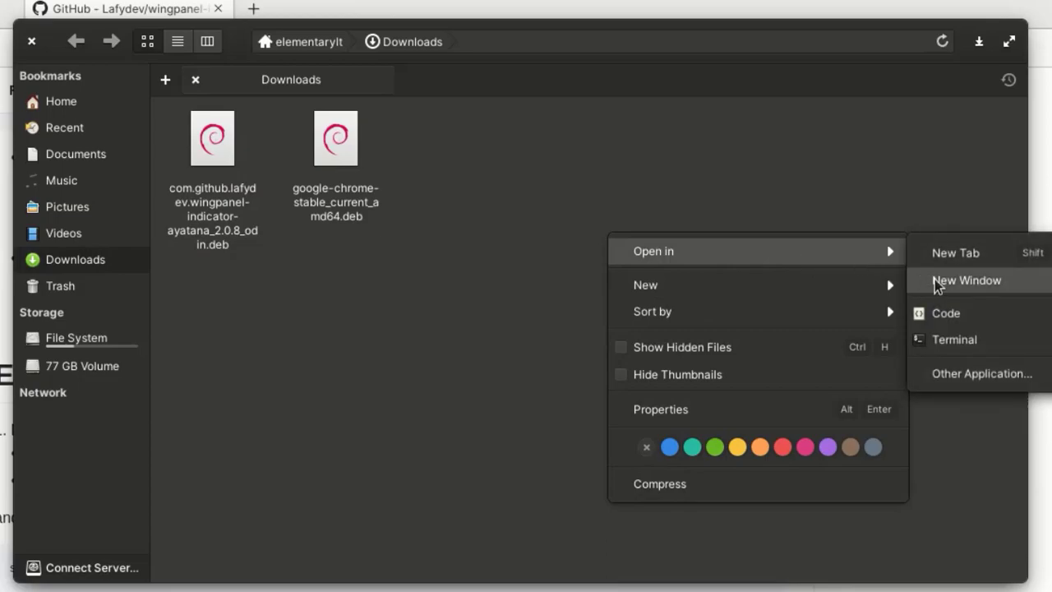
click(957, 343)
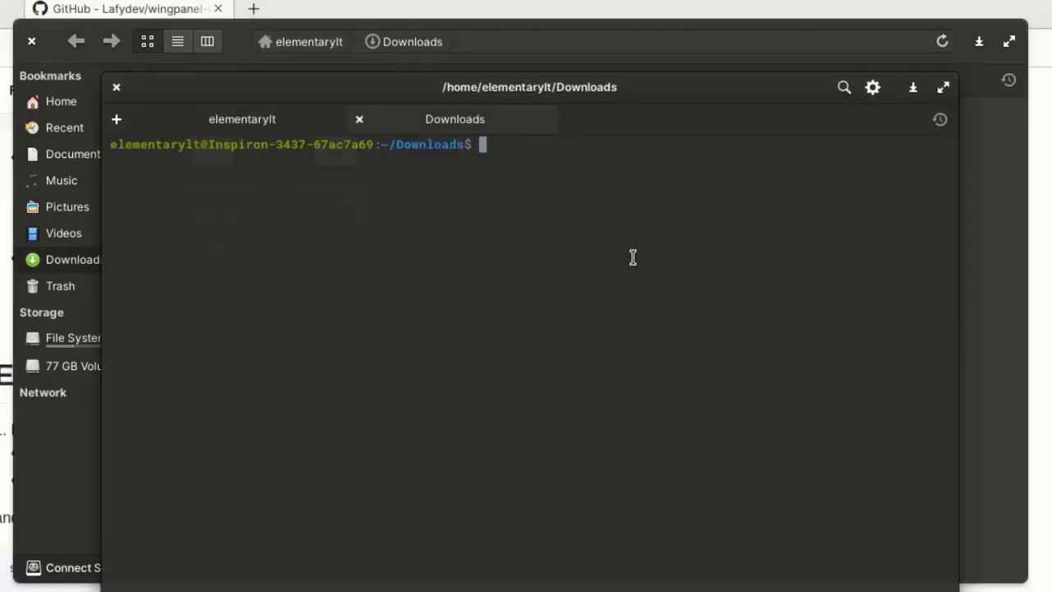
drag(300, 87, 417, 146)
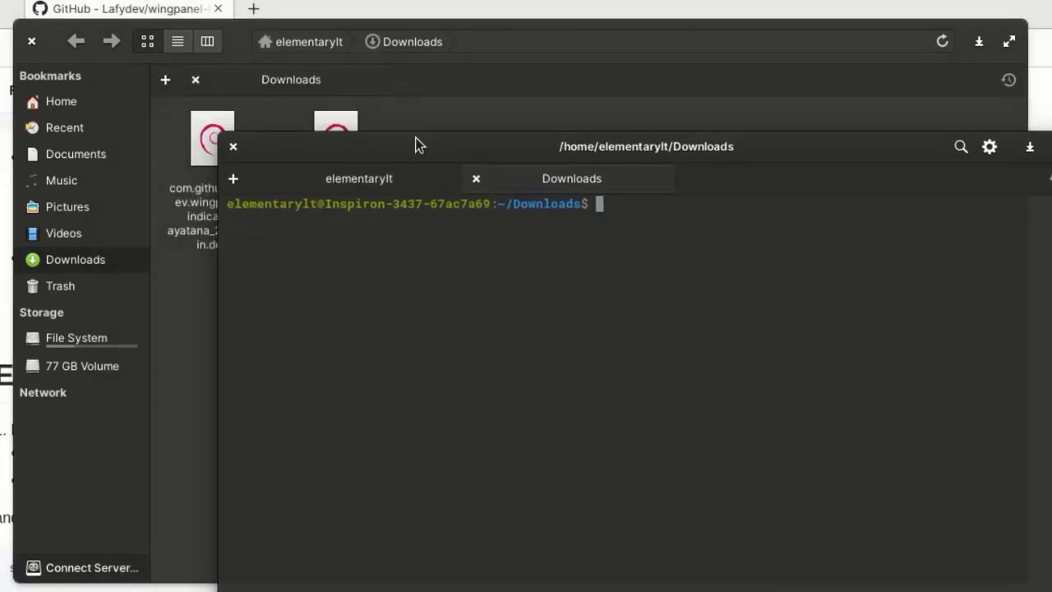
Copy the wingpanel .deb file's name and return to the Downloads terminal
click(197, 215)
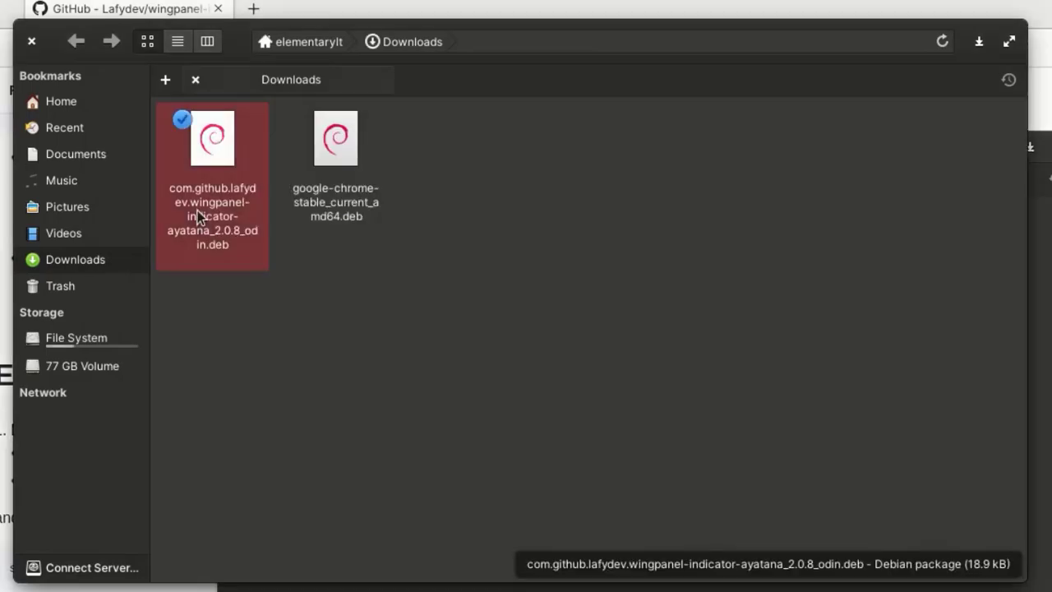
click(197, 215)
right_click(201, 217)
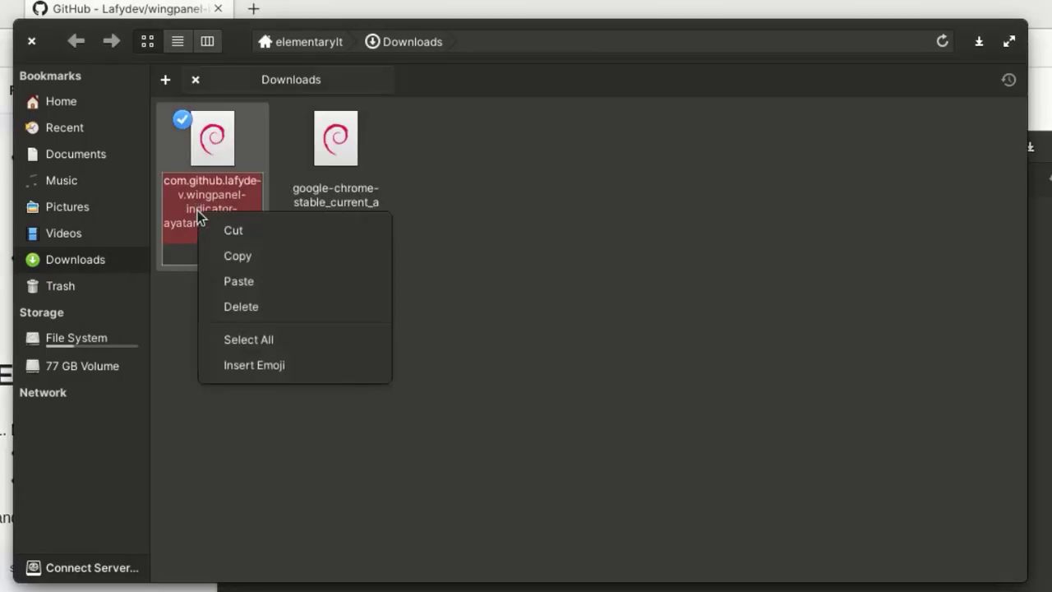
click(241, 258)
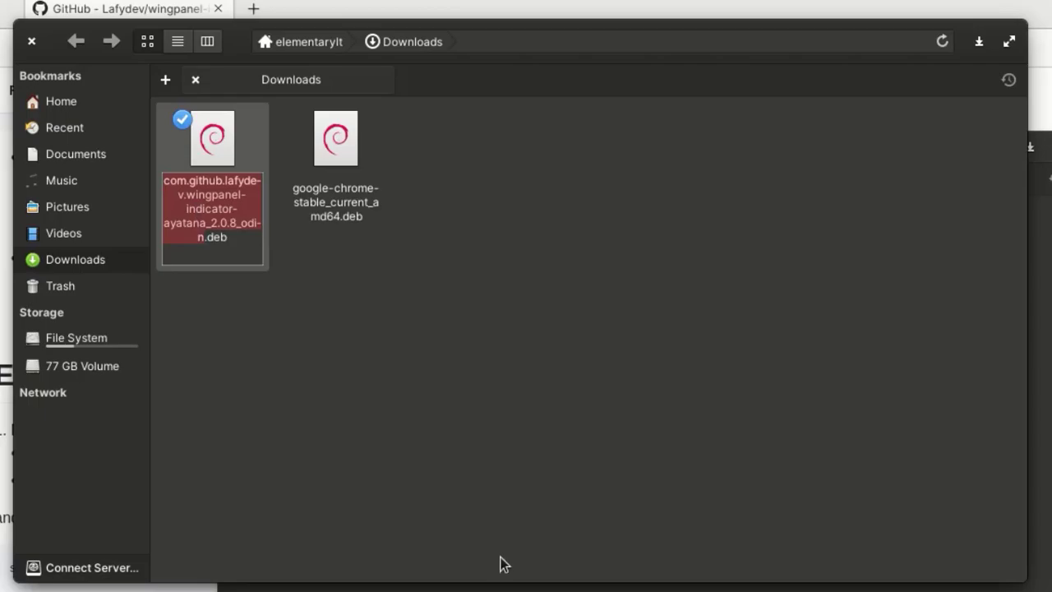
click(507, 583)
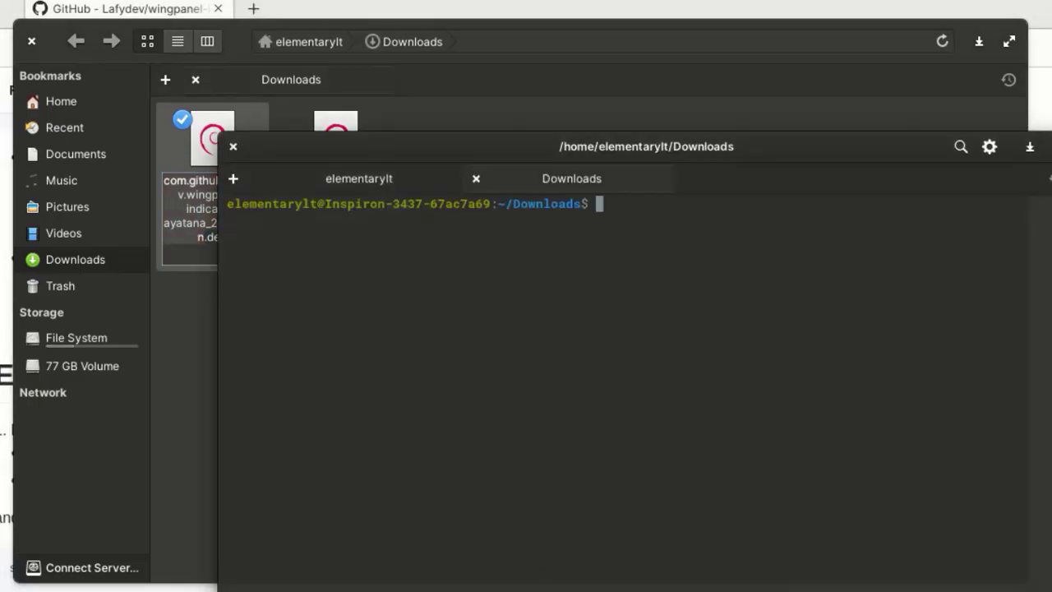
Install com.github.lafydev.wingpanel-indicator-ayatana_2.0.8_odin.deb with sudo dpkg -i, entering the sudo password
text(su)
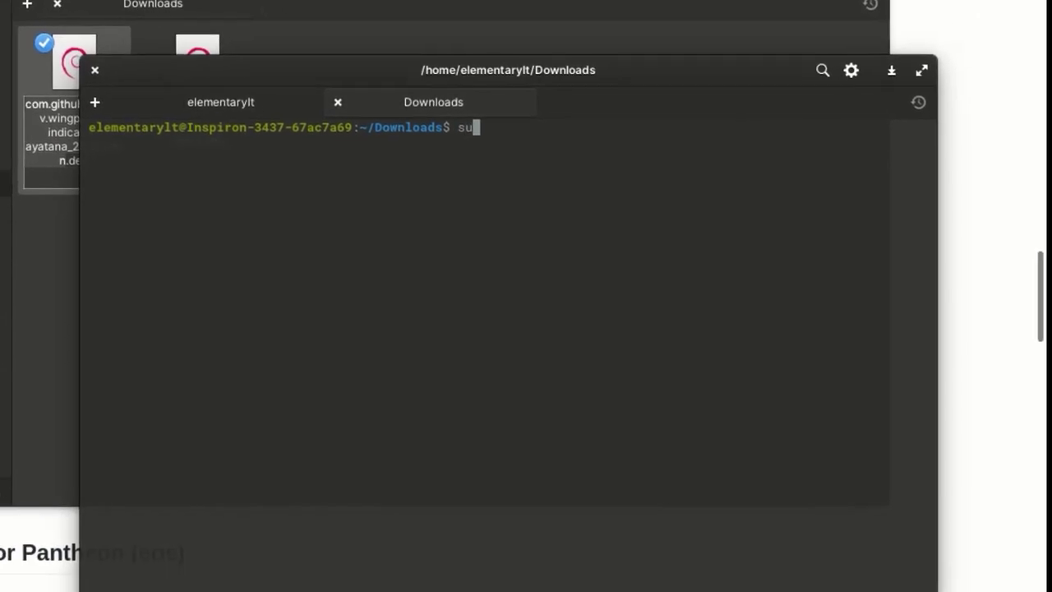
text(do )
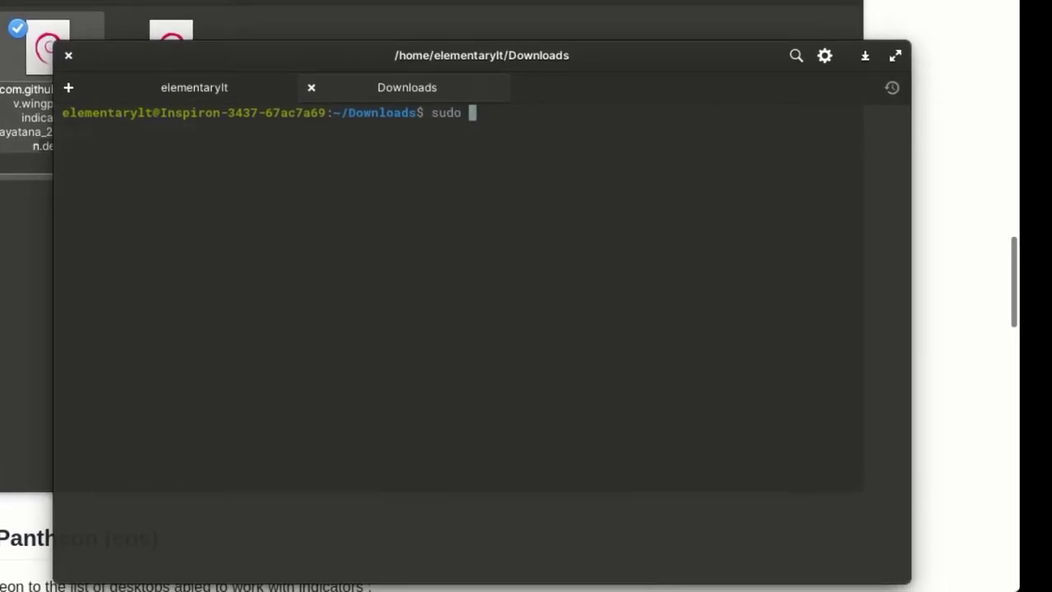
text(dpkg -i com.github.lafydev.wingpanel-indicator-ayatana_2.0.8_odin)
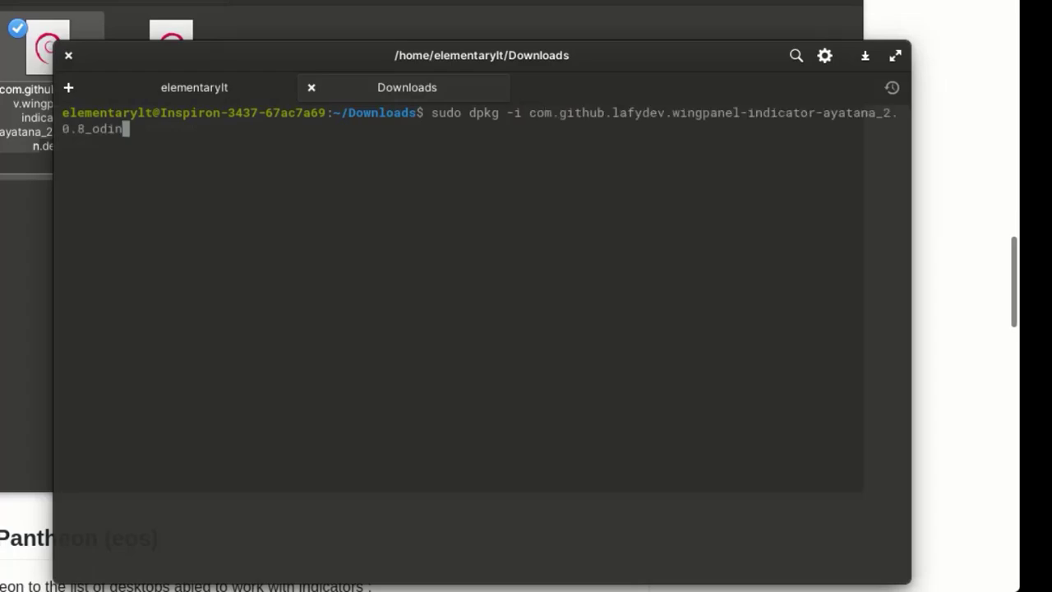
text(.deb)
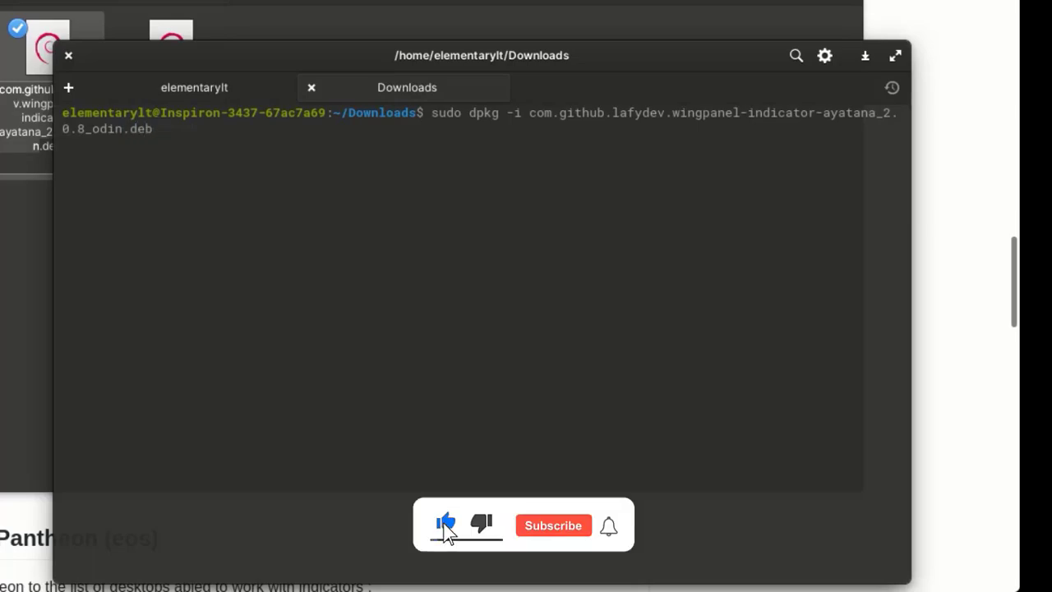
key(Return)
text(****)
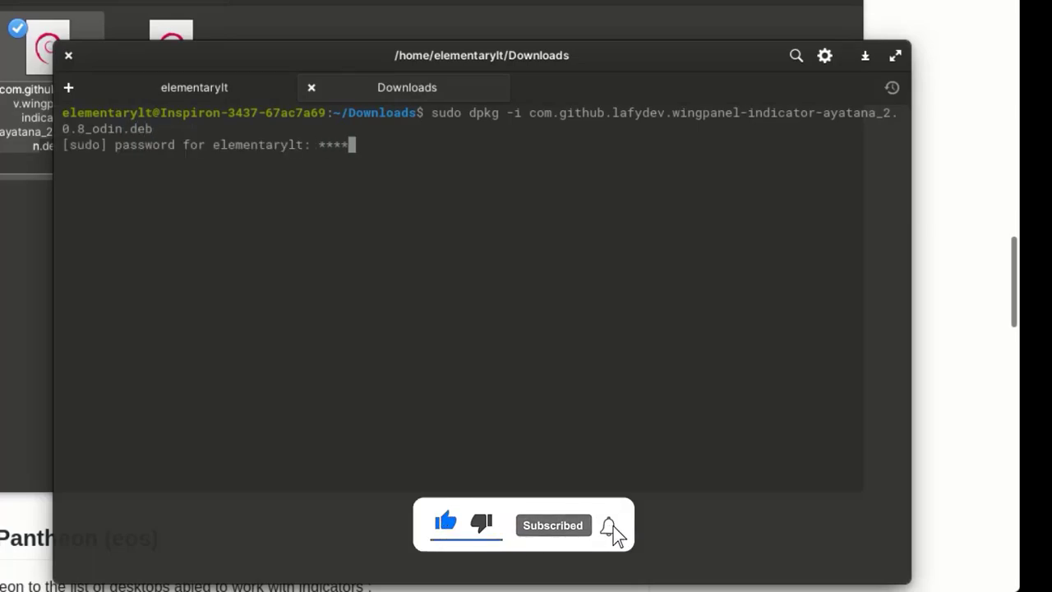
text(**)
key(Return)
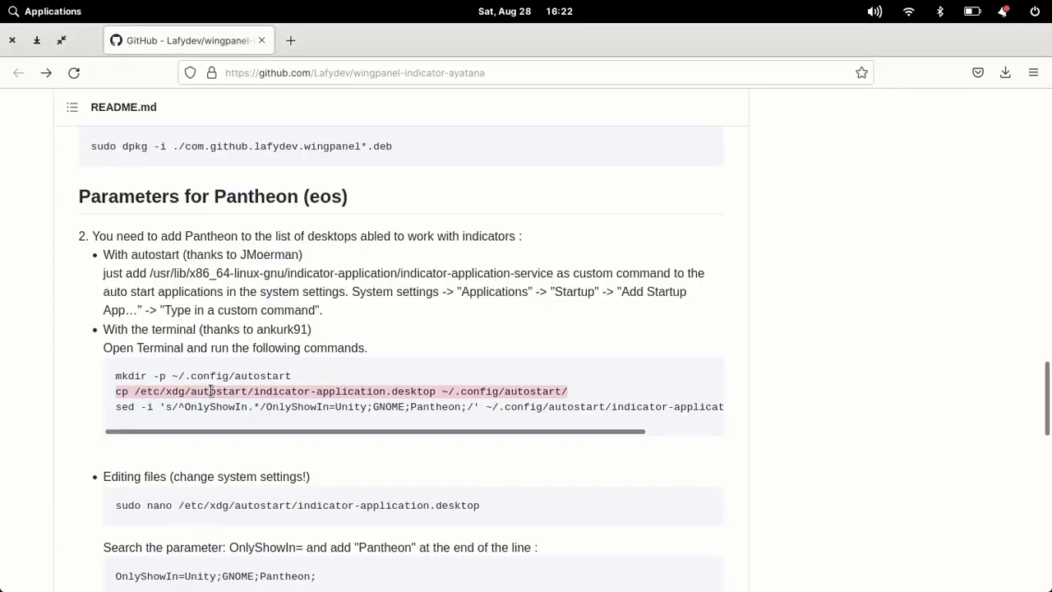
Create the ~/.config/autostart folder with the README's mkdir command
triple_click(238, 376)
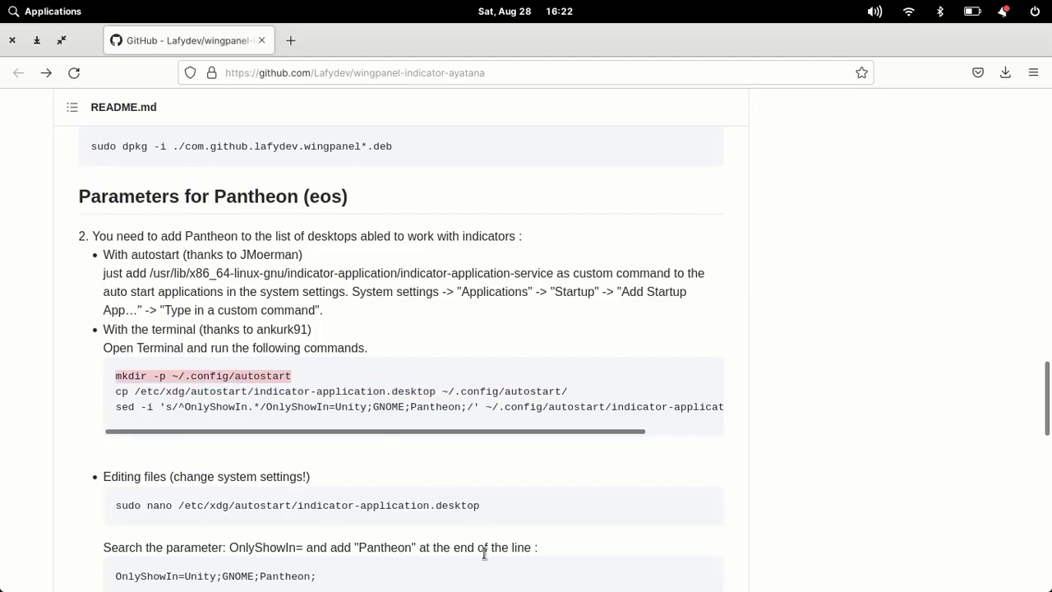
mouse_move(493, 585)
click(650, 578)
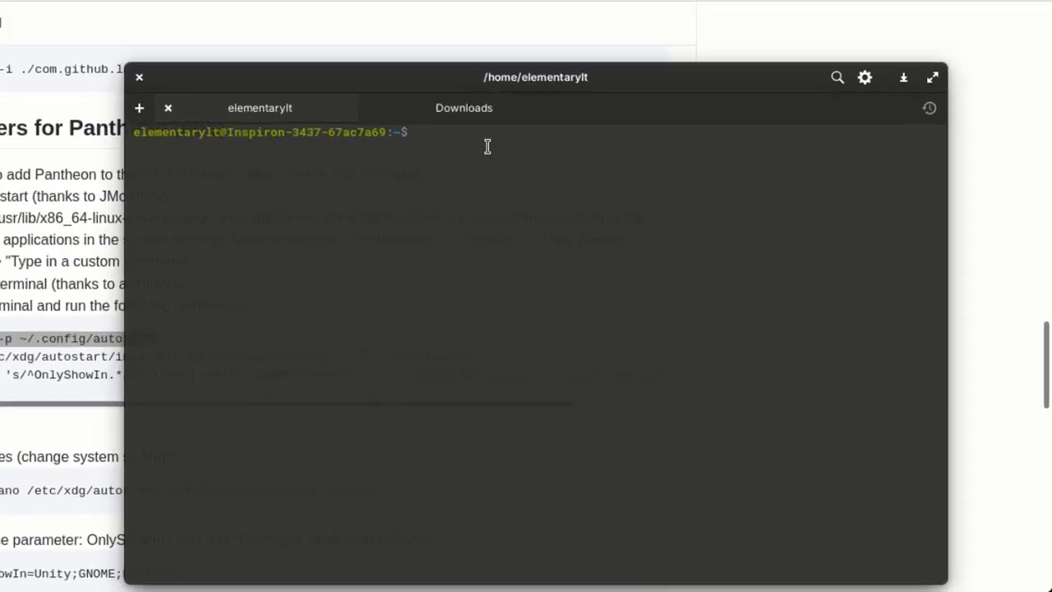
right_click(488, 147)
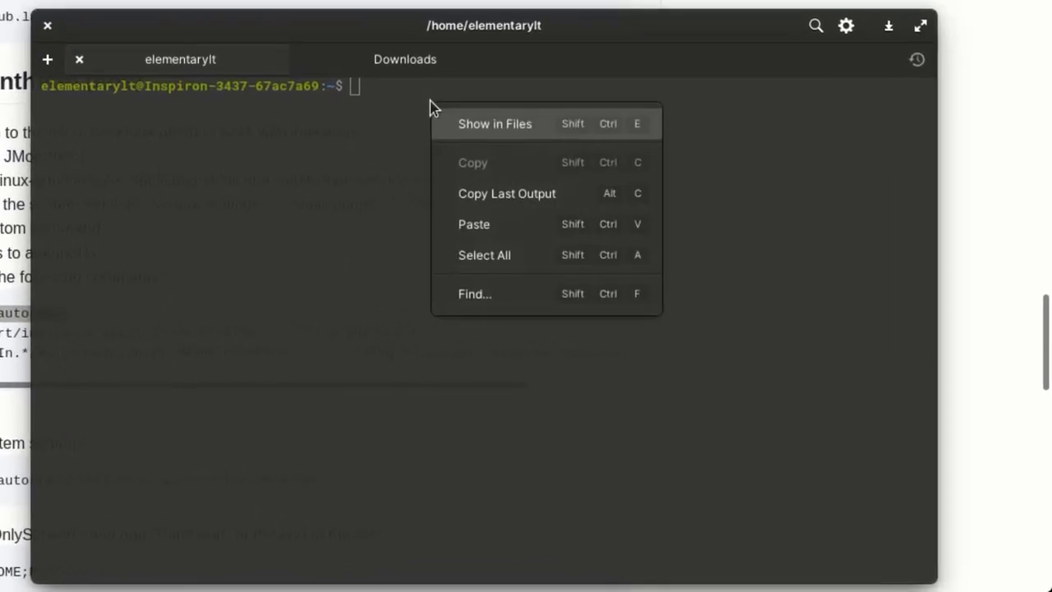
click(530, 250)
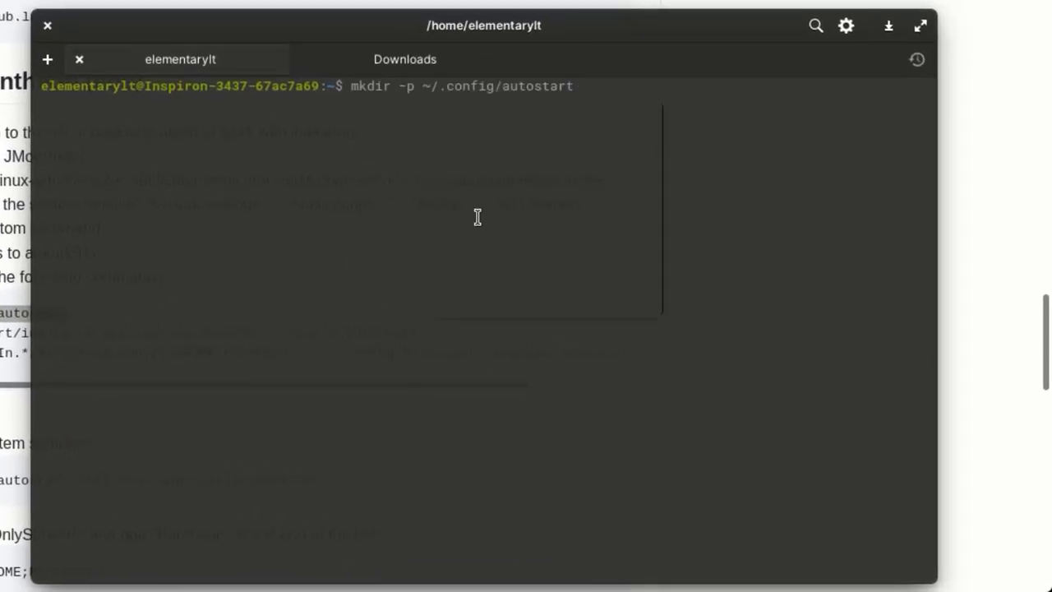
key(Return)
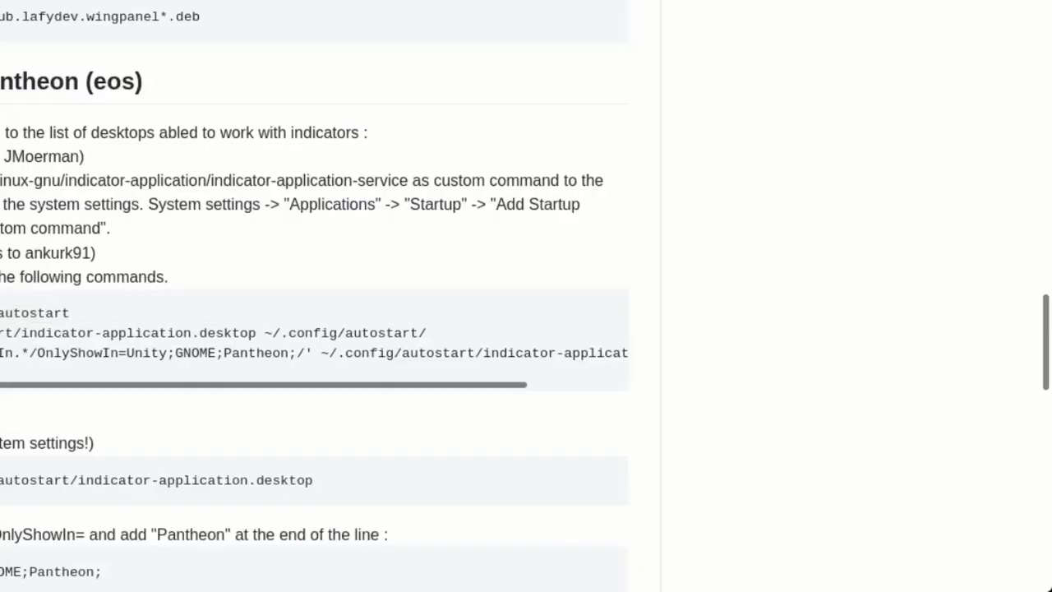
Copy indicator-application.desktop into ~/.config/autostart with the README's cp command
triple_click(1, 342)
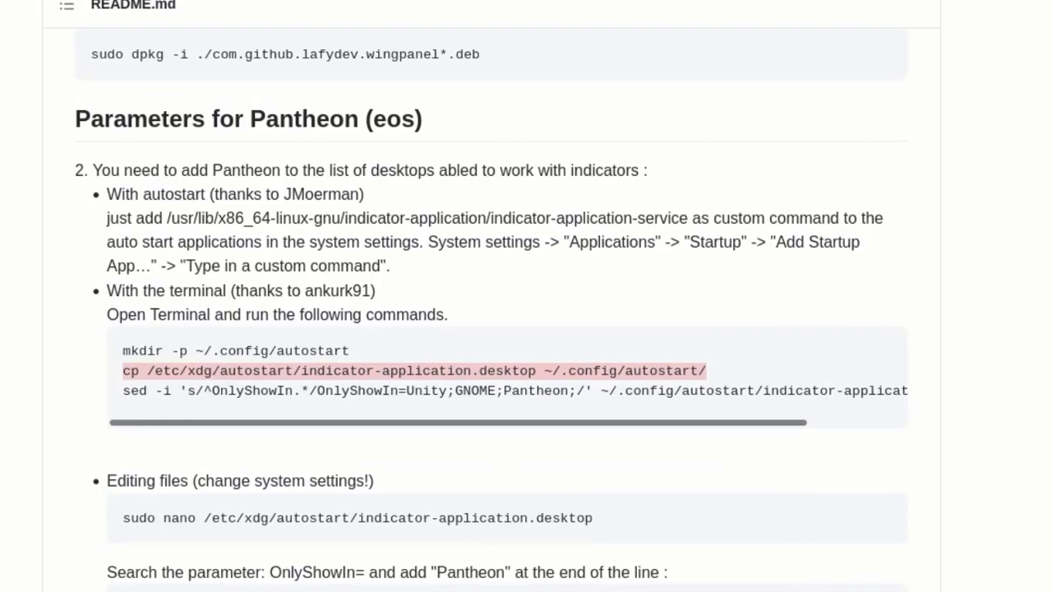
click(813, 585)
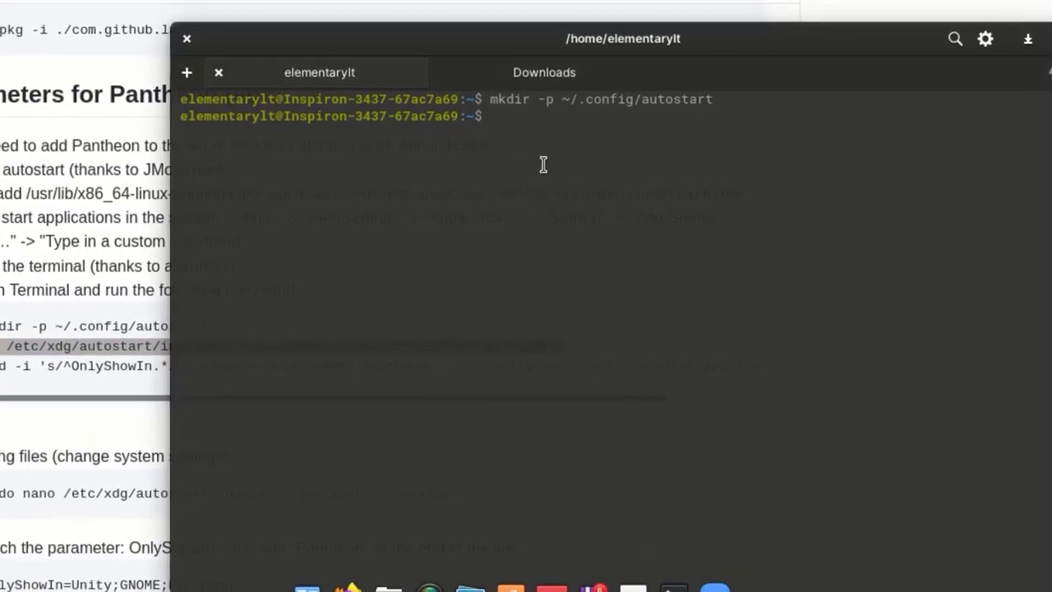
right_click(513, 110)
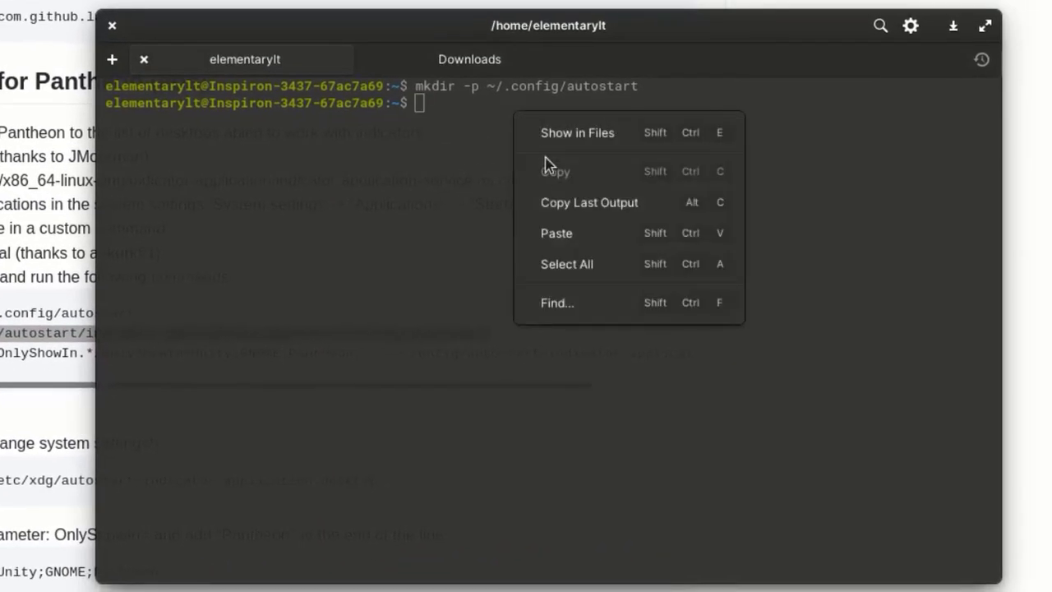
click(562, 243)
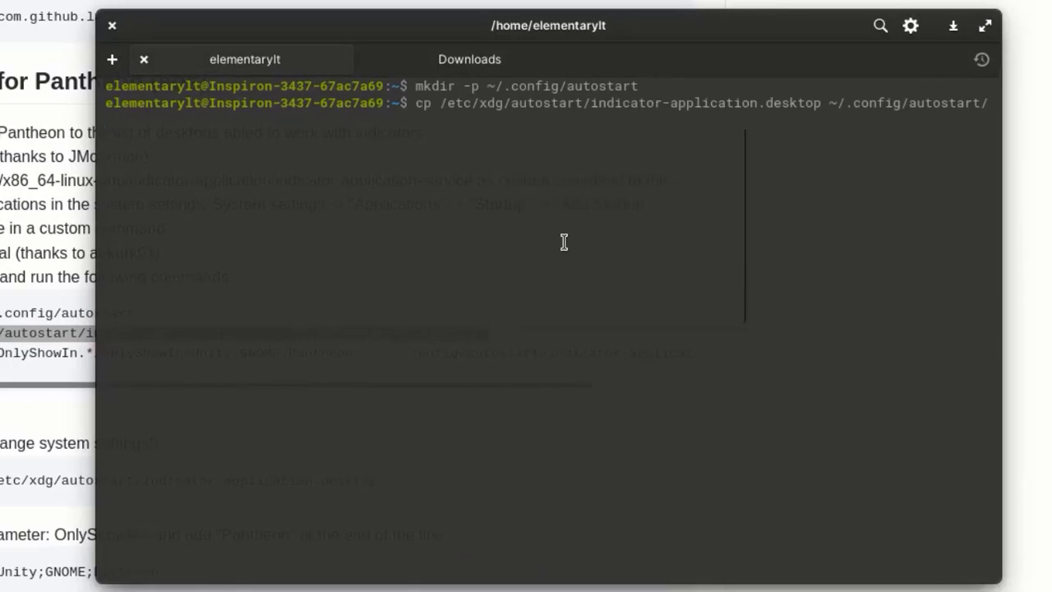
key(Return)
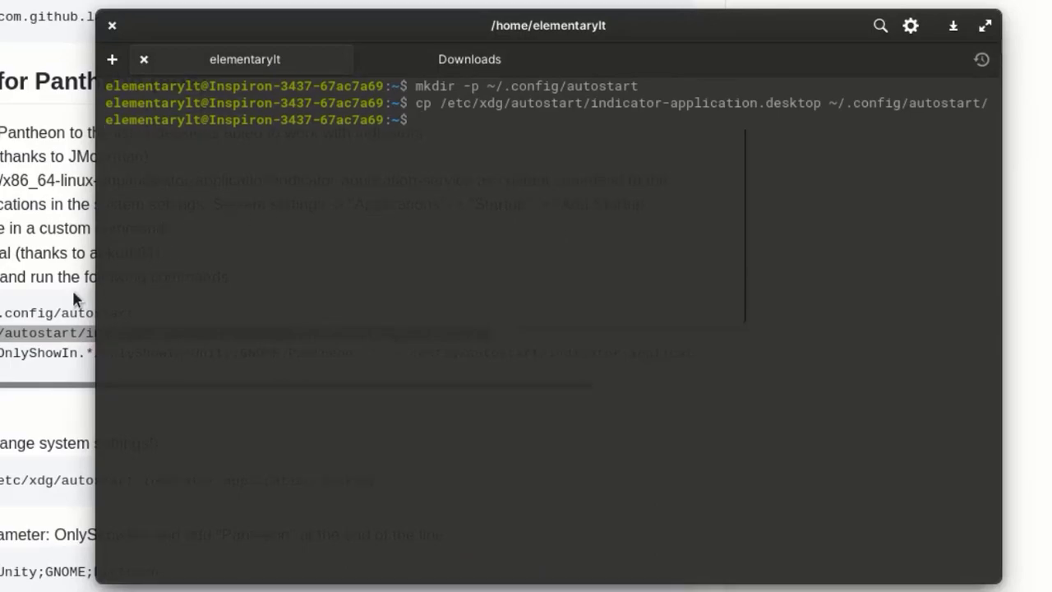
Run the README's sed command to set OnlyShowIn=Unity;GNOME;Pantheon; in the autostart entry
click(12, 362)
triple_click(37, 361)
key(cmd+c)
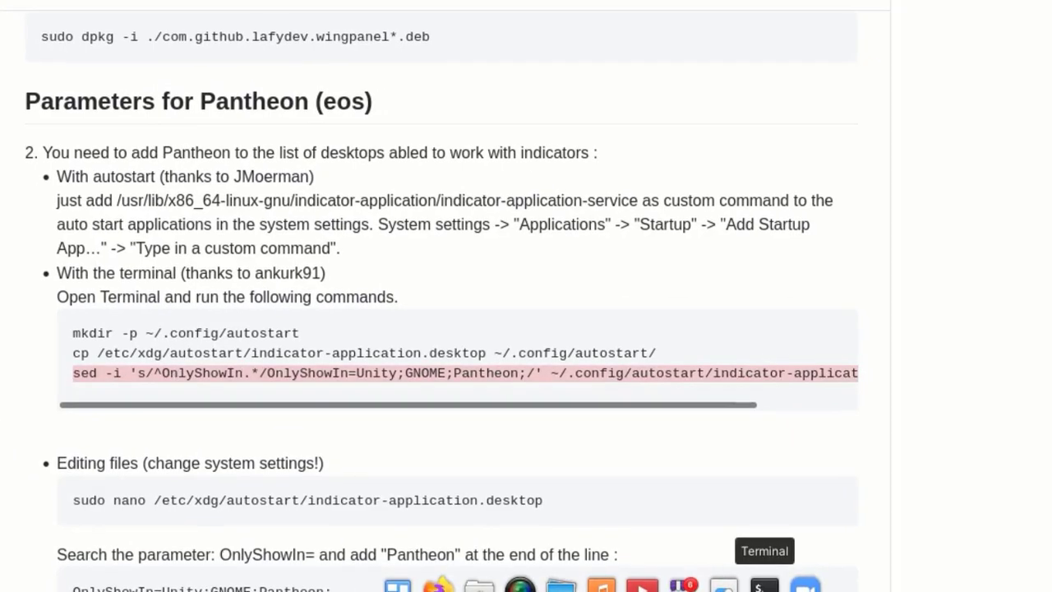
click(765, 585)
middle_click(400, 351)
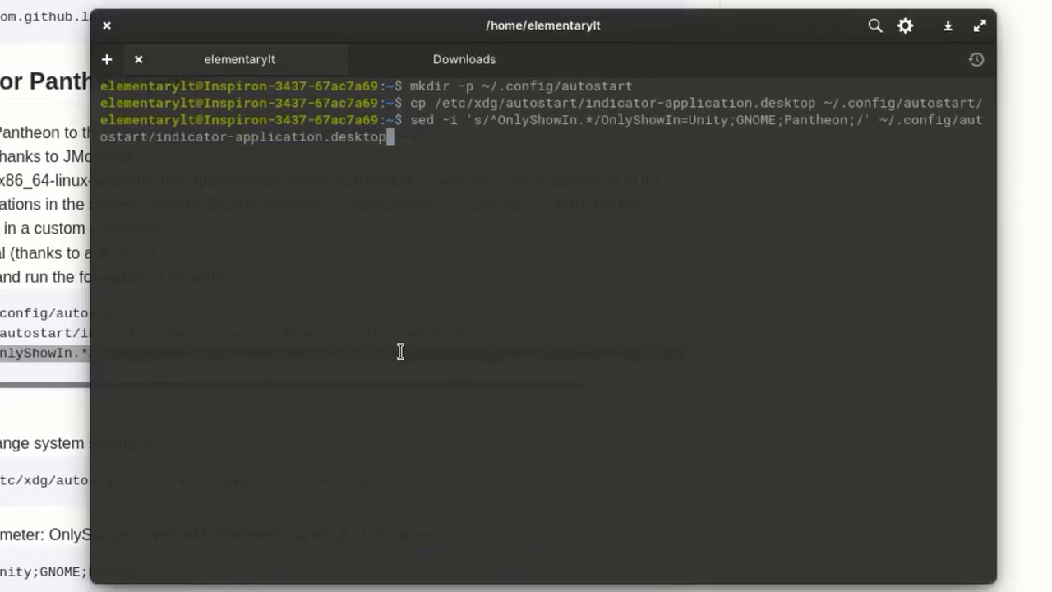
key(Return)
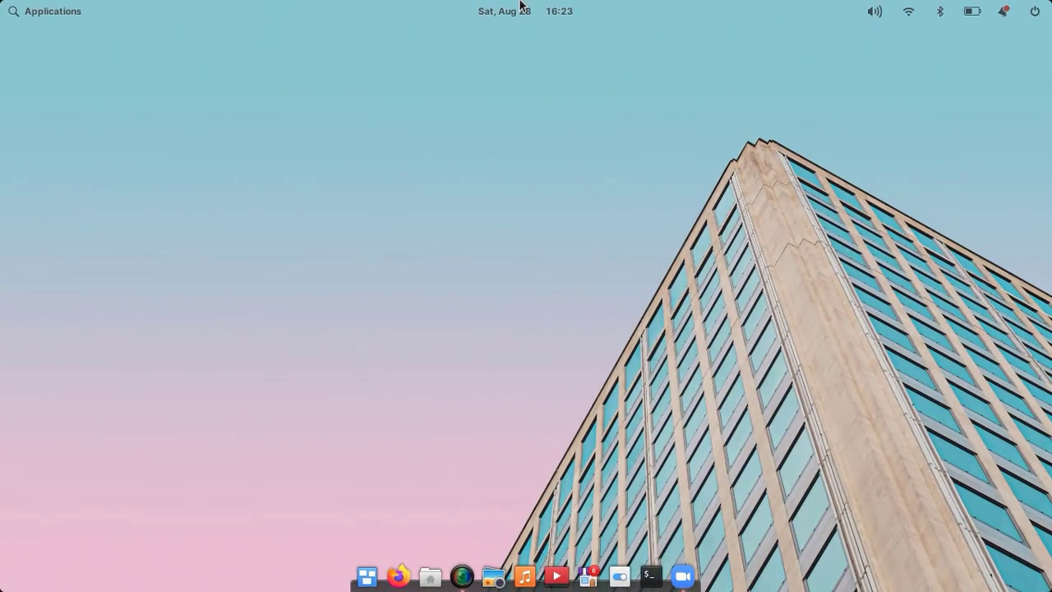
Bring up SimpleScreenRecorder's window, then log out of the session from the panel's session menu
click(462, 575)
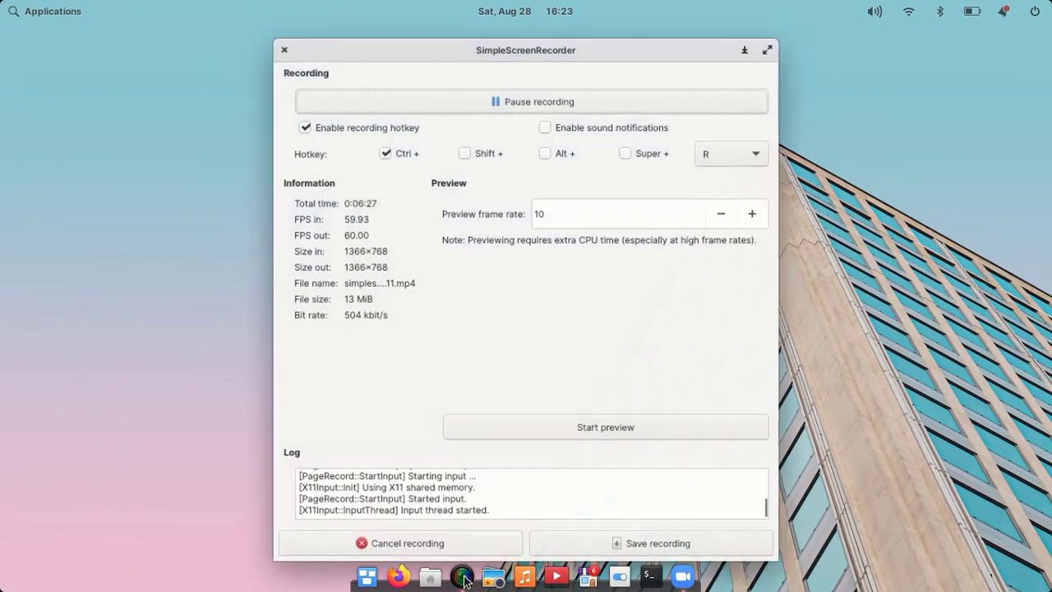
click(1034, 11)
click(1003, 11)
click(1034, 11)
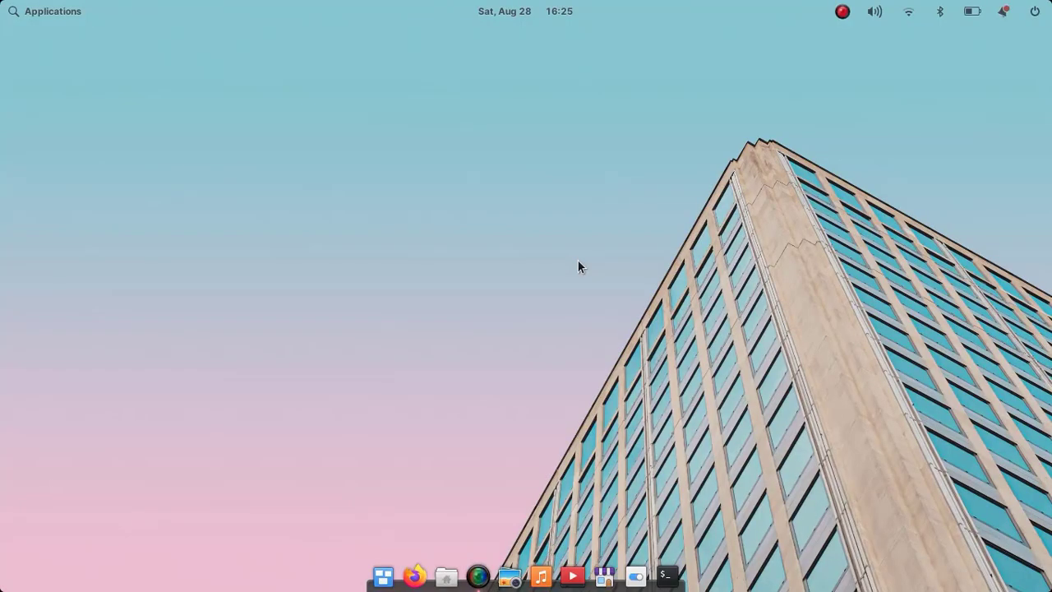
After logging back in, check the red recorder indicator's menu in the top panel, then open Applications
click(842, 10)
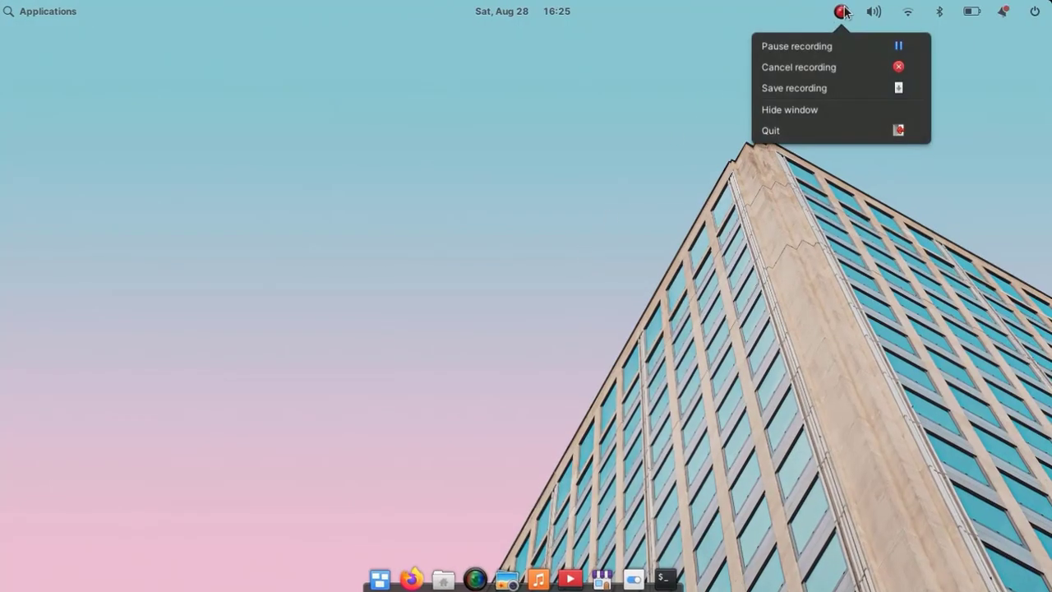
click(846, 13)
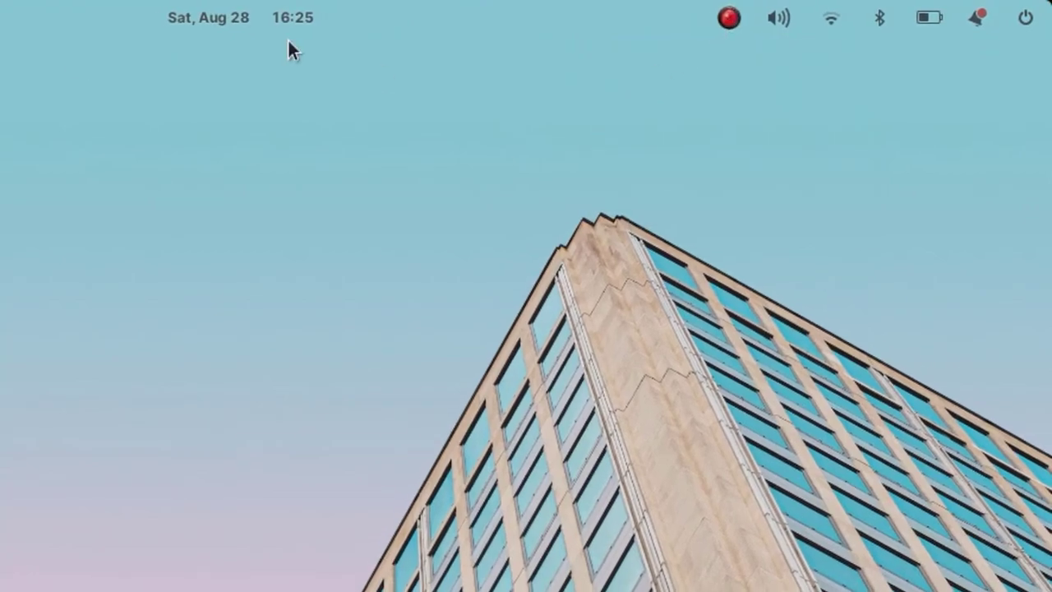
click(81, 7)
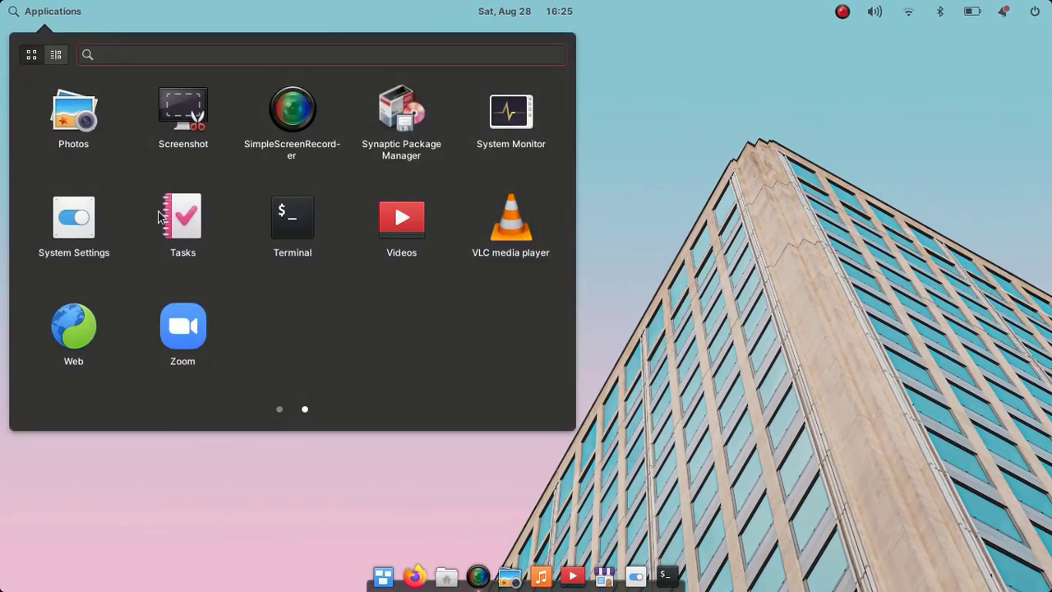
Launch Zoom, close its window to the tray, and choose Exit from the Zoom indicator menu
click(182, 320)
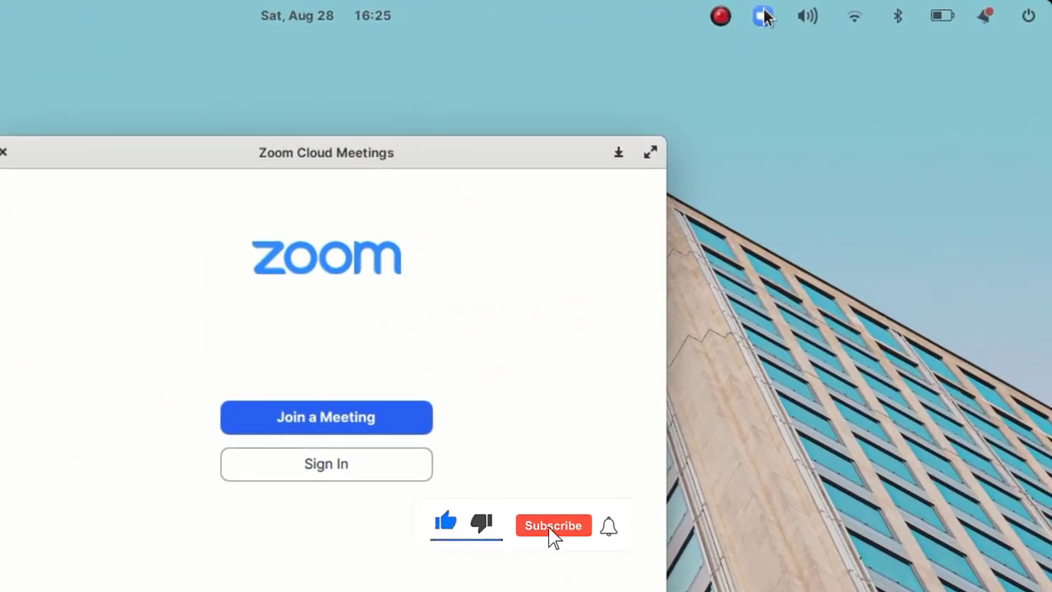
click(617, 156)
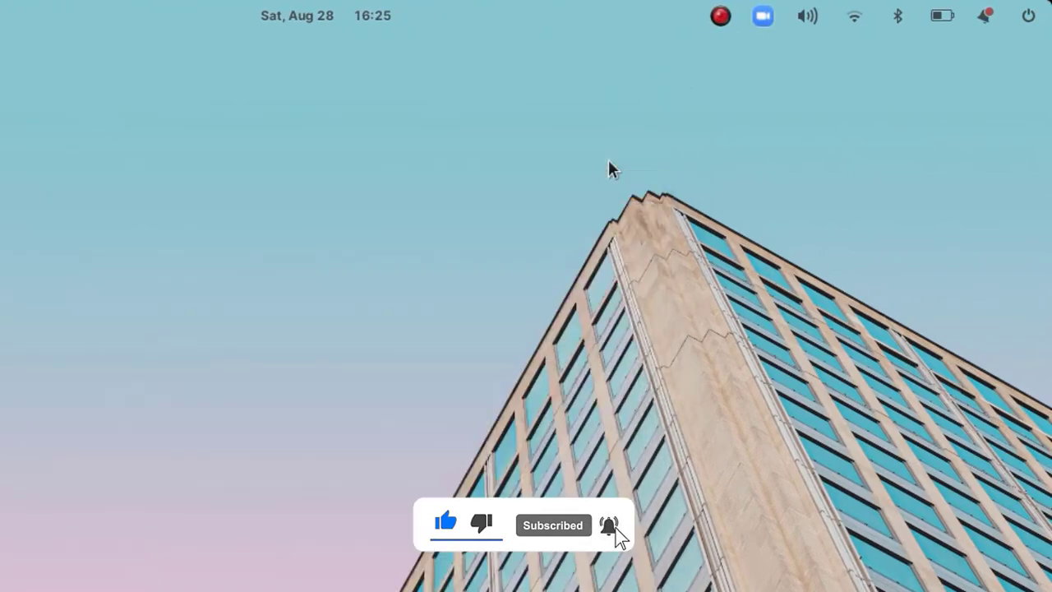
click(761, 18)
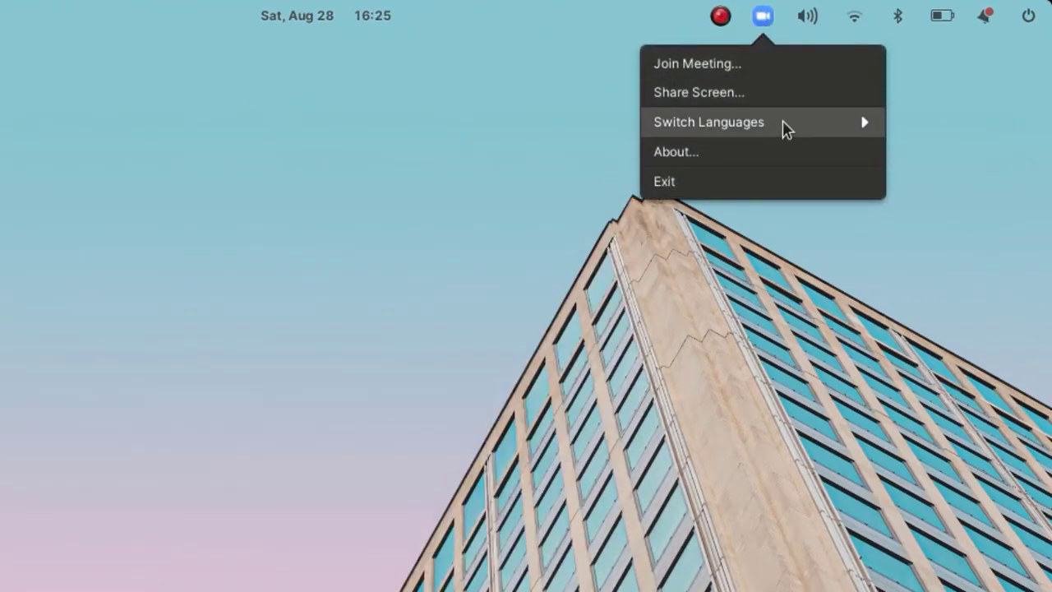
click(733, 181)
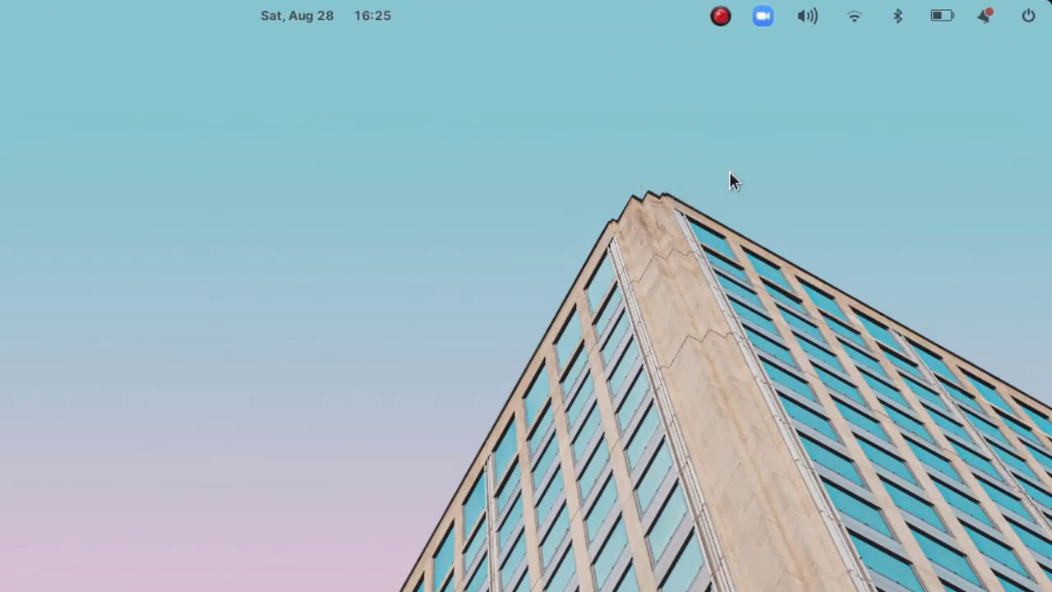